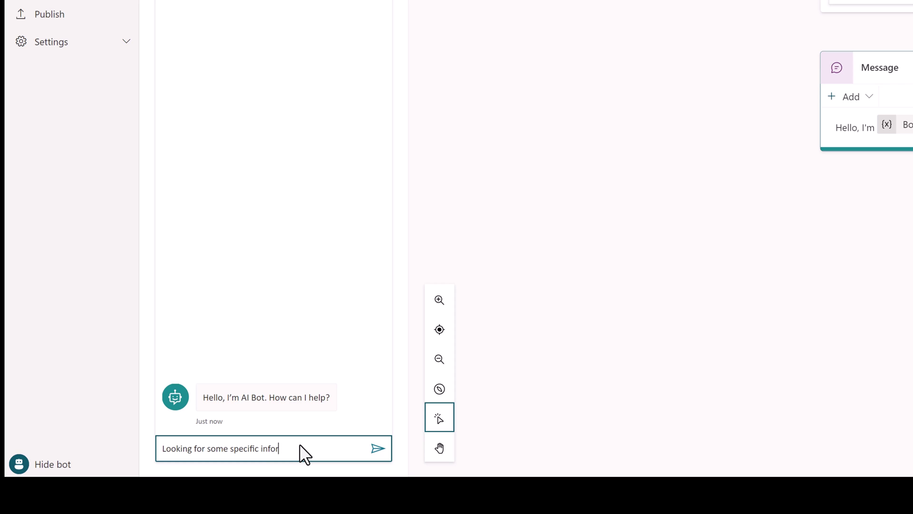
# Test the bot with "Looking for some specific information" and "New product innovation", and open the SharePoint reference of its generated answer.
pyautogui.write('n')
pyautogui.press('Return')
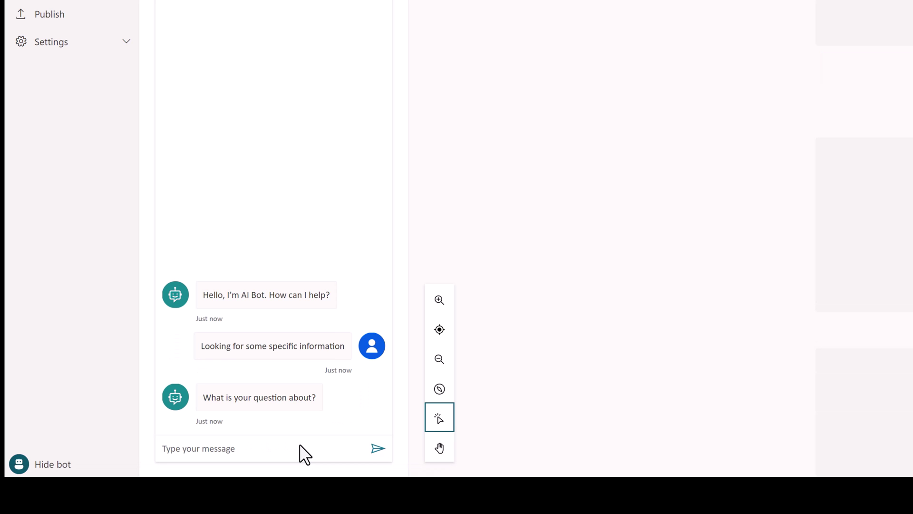
pyautogui.click(301, 447)
pyautogui.write('New product i')
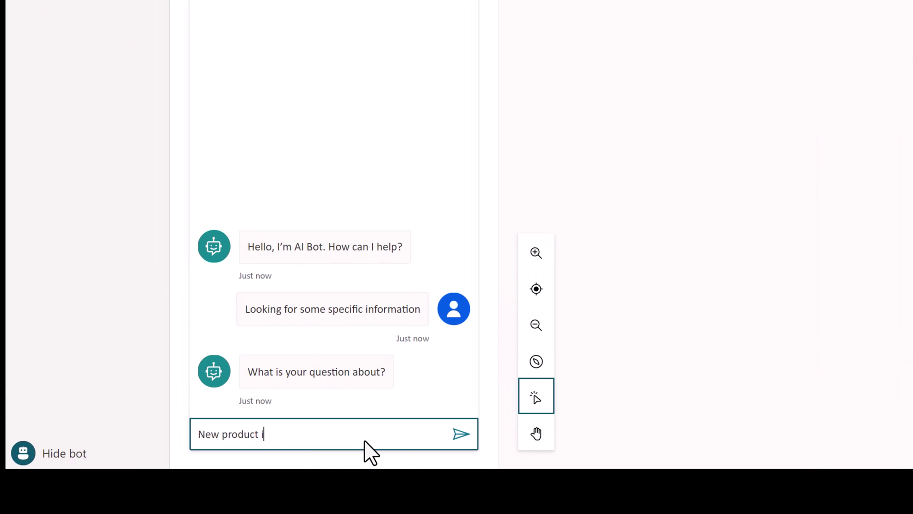
pyautogui.write('nnovation')
pyautogui.press('Return')
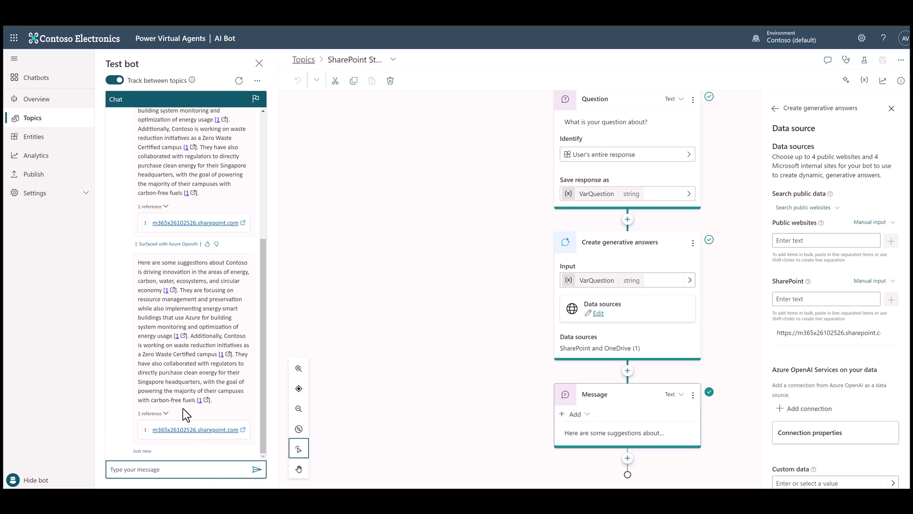
pyautogui.scroll(2, 182, 408)
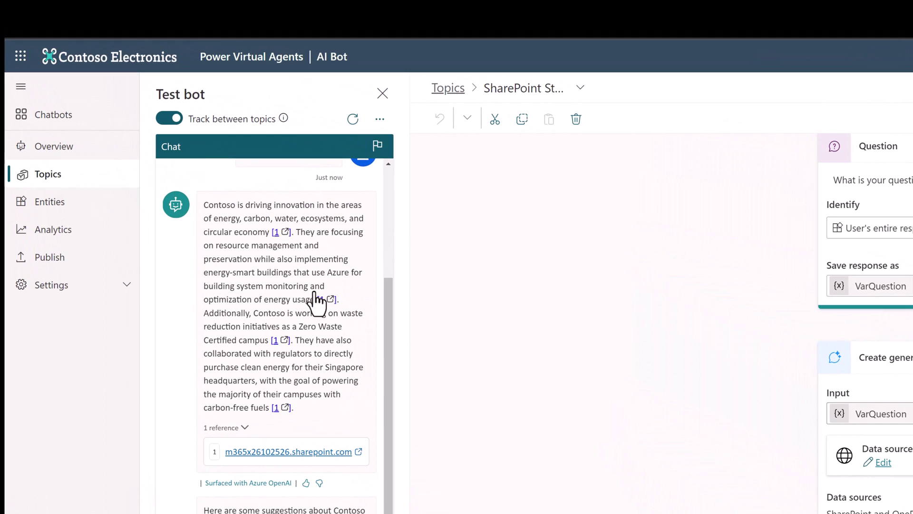
pyautogui.click(273, 451)
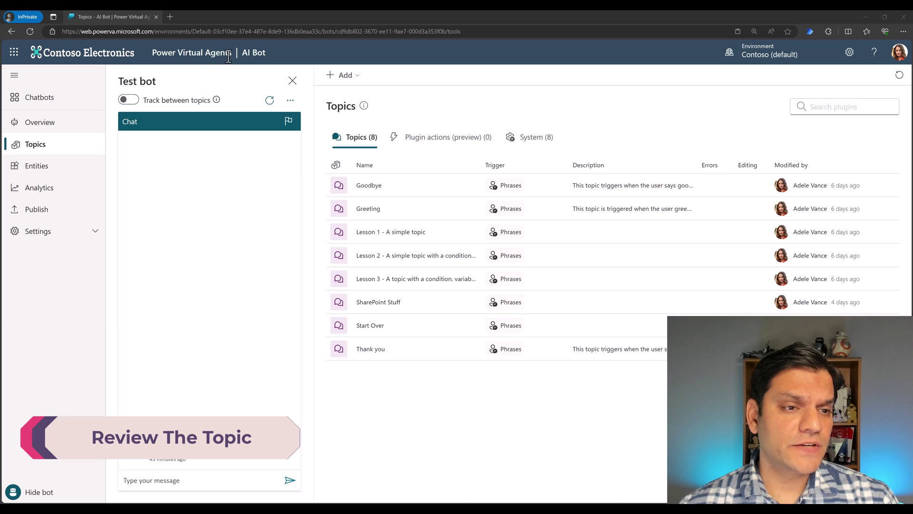
# Open AI Bot from the chatbot list and bring up its SharePoint Stuff topic.
pyautogui.click(74, 98)
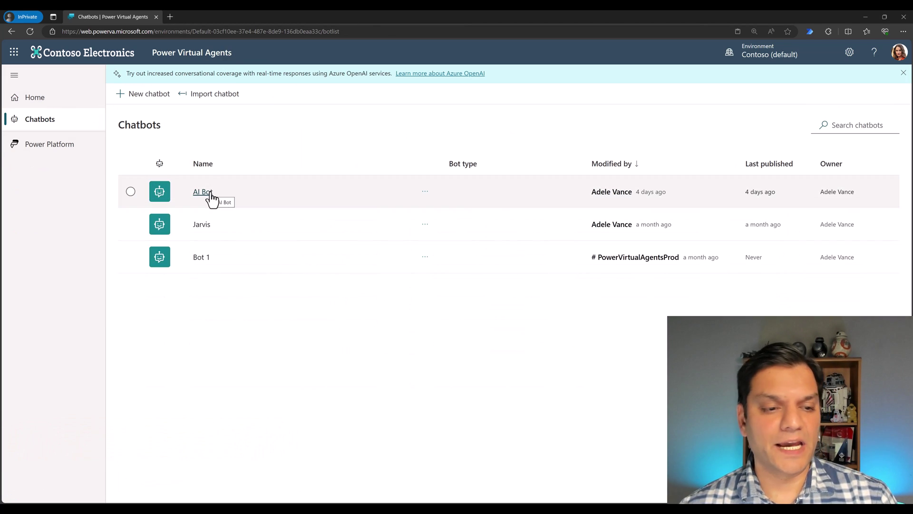
pyautogui.click(210, 193)
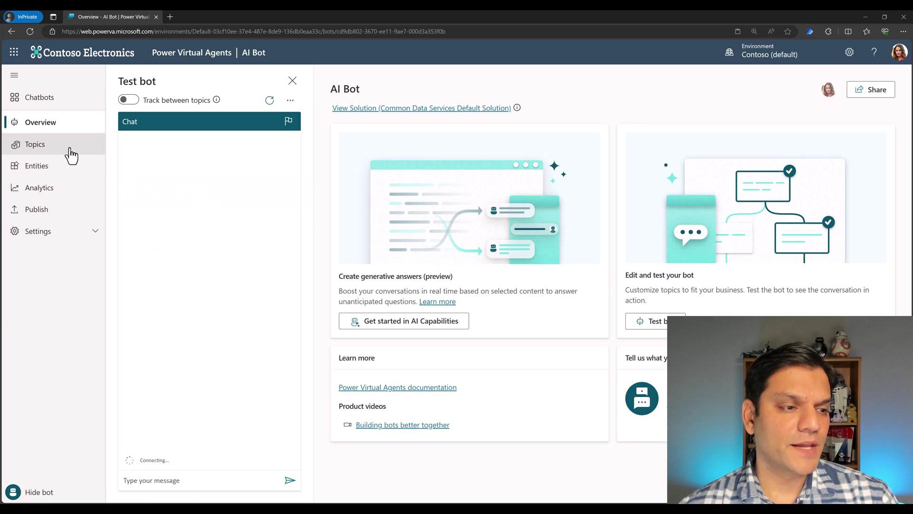
pyautogui.click(64, 145)
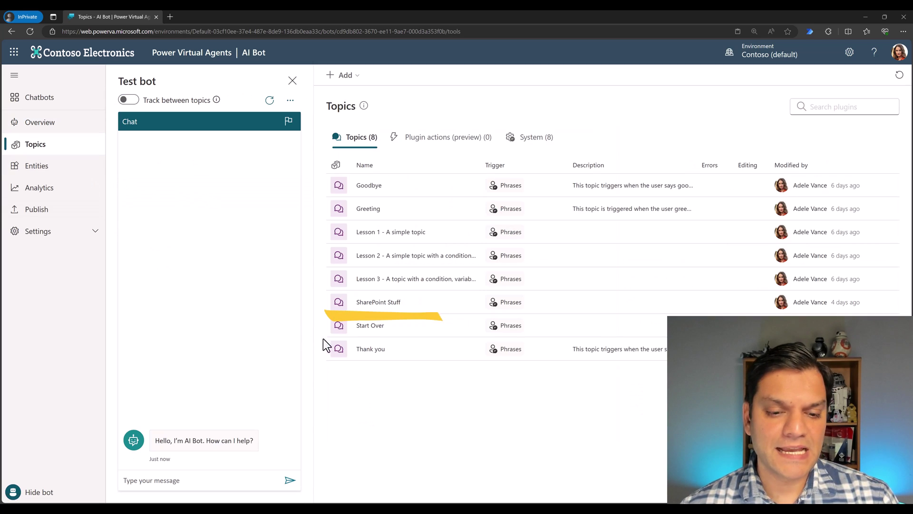
pyautogui.click(374, 305)
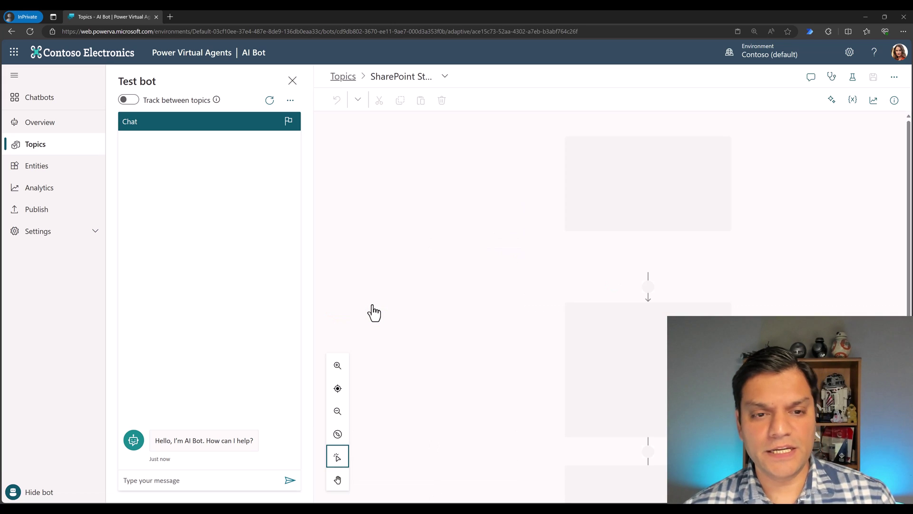
pyautogui.click(345, 77)
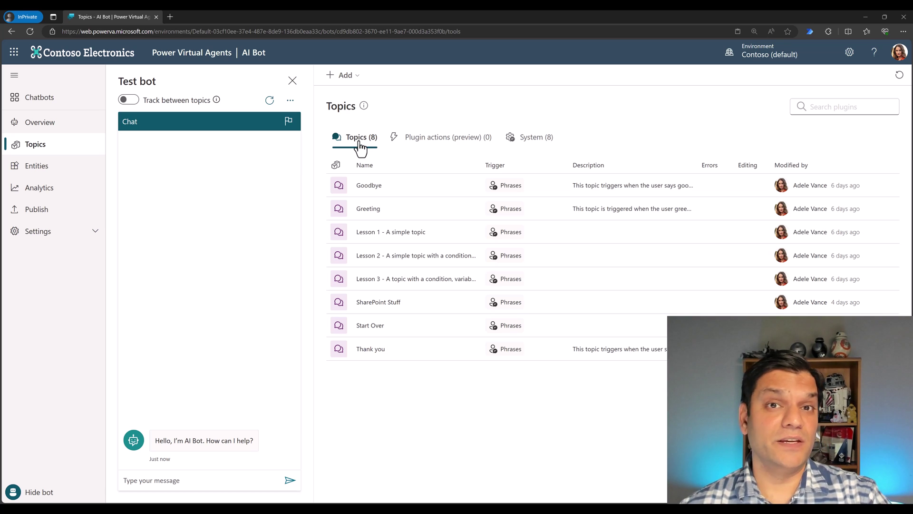
pyautogui.click(394, 307)
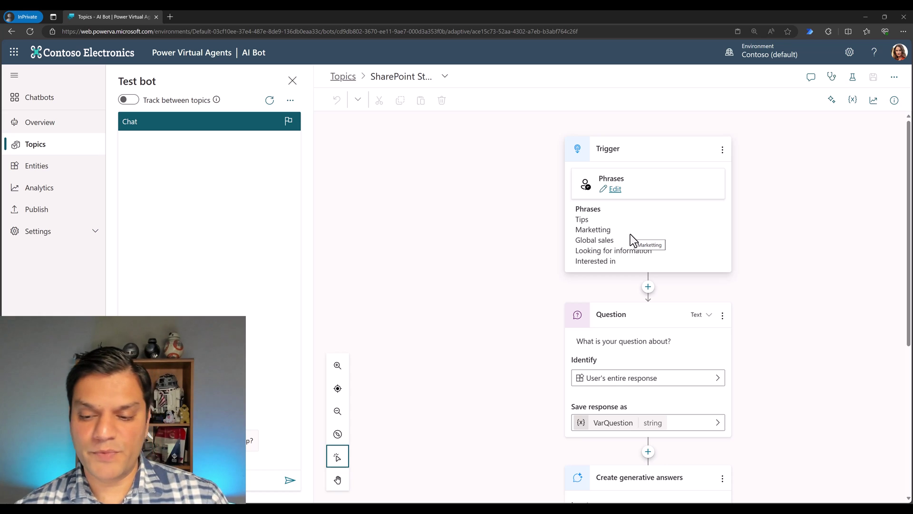
# Review the topic's nodes and locate the advanced Generative answers option for adding a node after the question.
pyautogui.scroll(-1, 732, 349)
pyautogui.scroll(-3, 708, 269)
pyautogui.scroll(1, 709, 256)
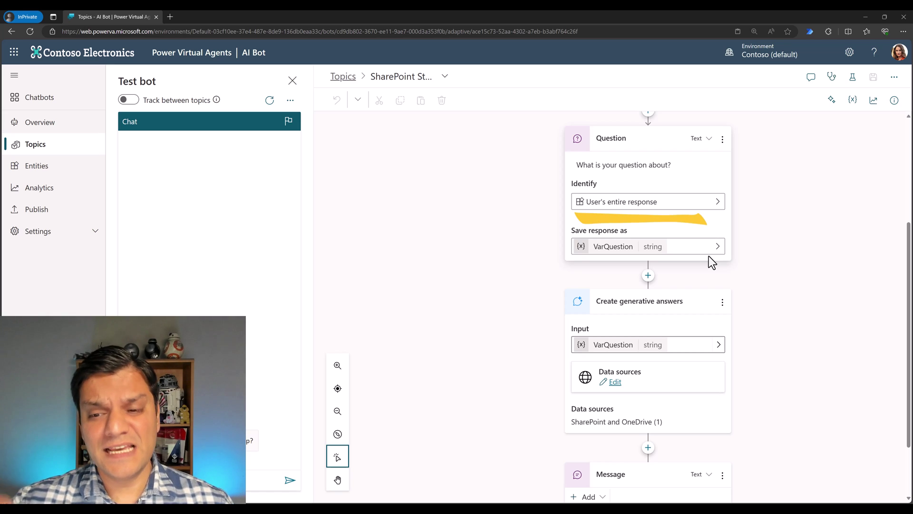
pyautogui.scroll(-1, 609, 260)
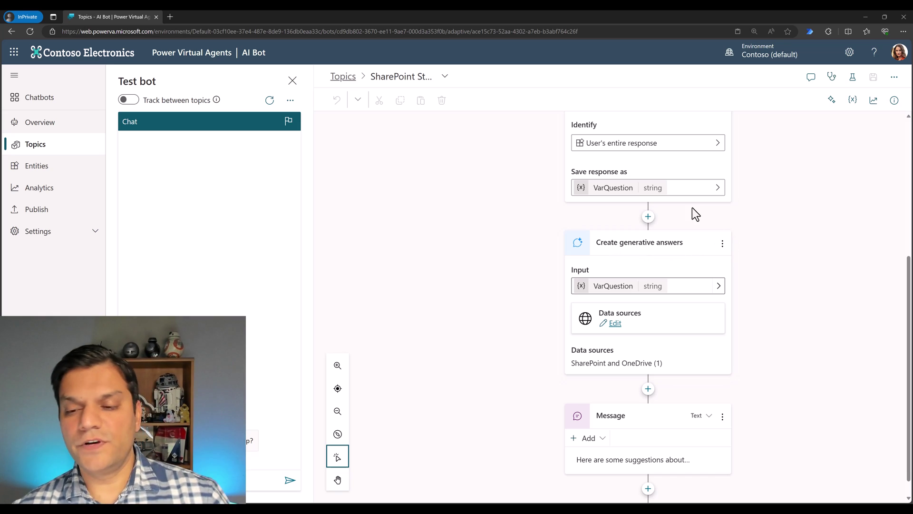
pyautogui.click(649, 219)
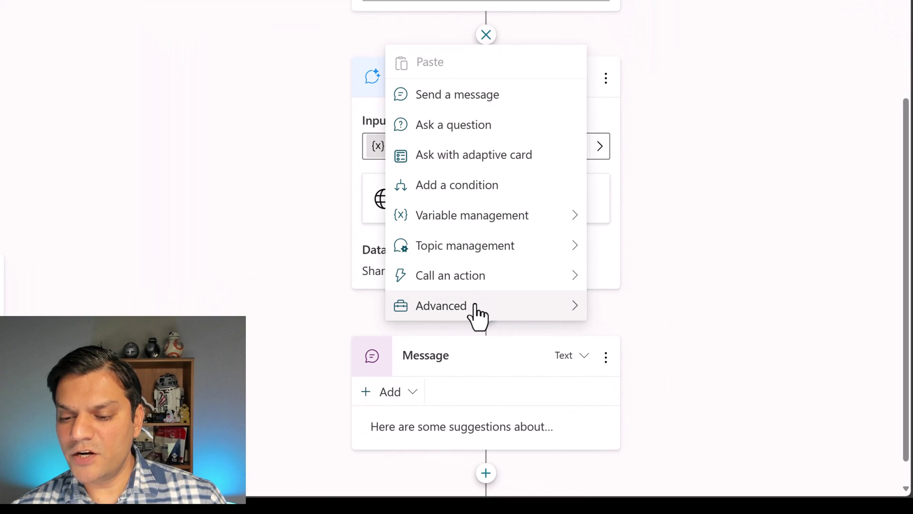
pyautogui.moveTo(477, 314)
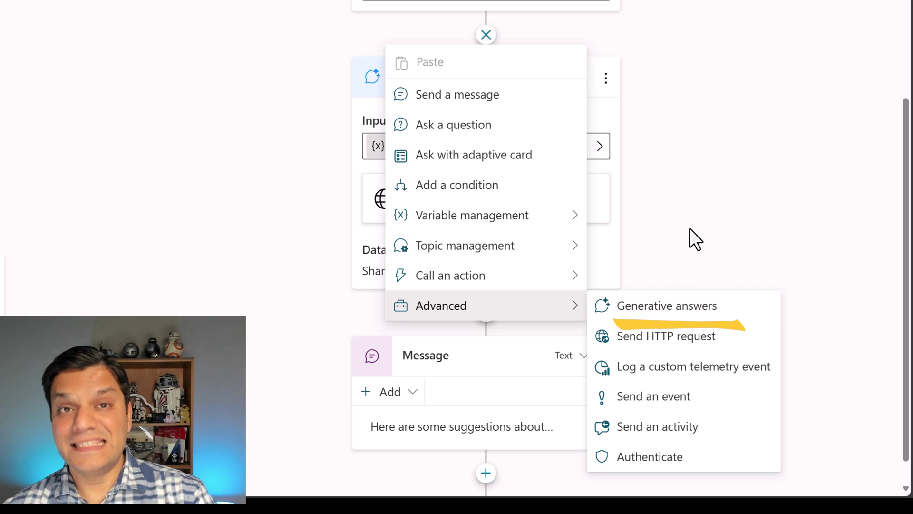
pyautogui.click(668, 306)
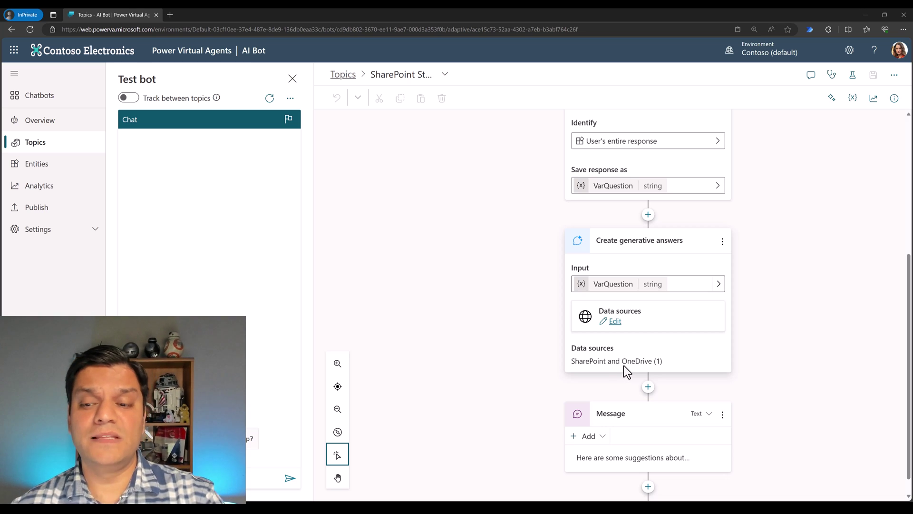
# Edit the data sources of the Create generative answers node and copy the SharePoint site URL listed there.
pyautogui.click(617, 325)
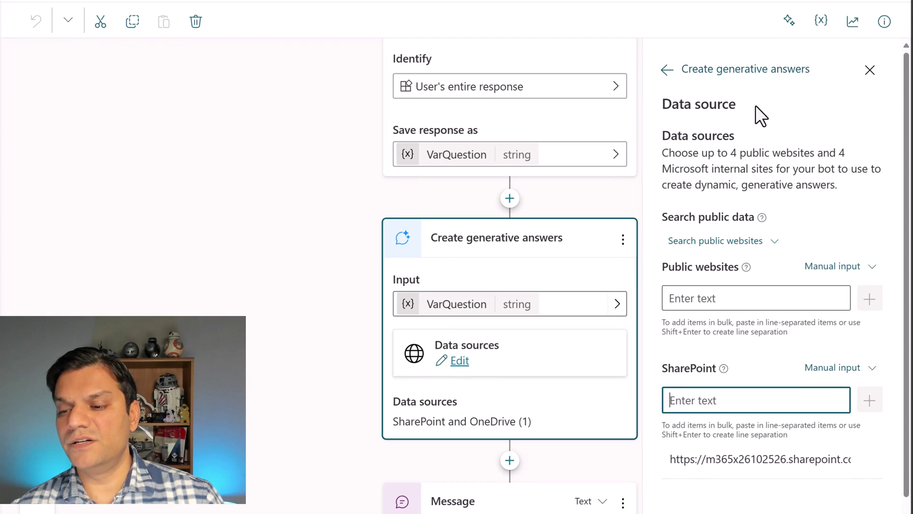
pyautogui.scroll(-2, 723, 283)
pyautogui.moveTo(724, 280)
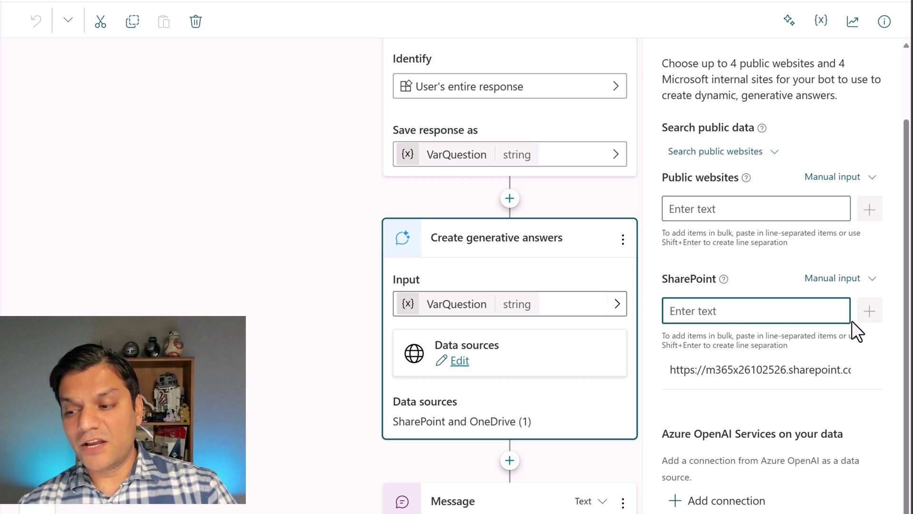
pyautogui.click(750, 375)
pyautogui.hotkey('ctrl', 'c')
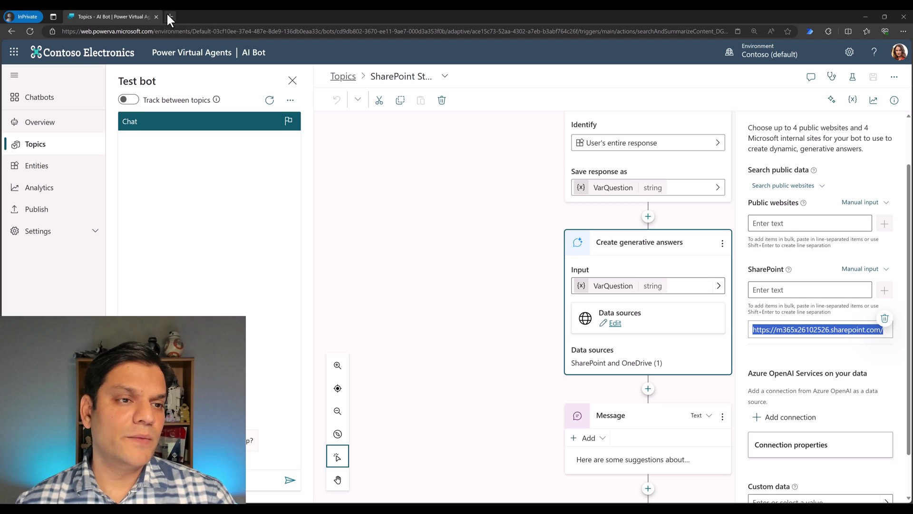
# View the site at the copied SharePoint URL in a new browser tab, and return to the Power Virtual Agents topic.
pyautogui.click(169, 16)
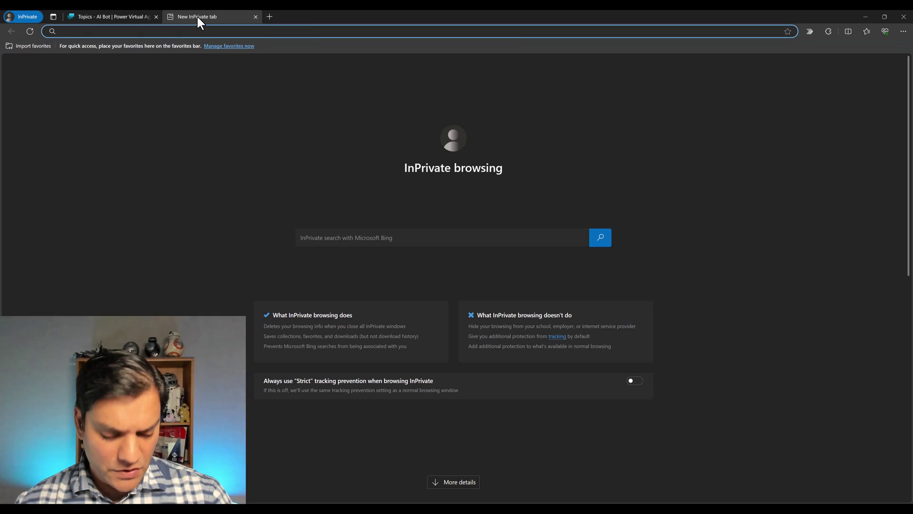
pyautogui.hotkey('ctrl', 'v')
pyautogui.press('Return')
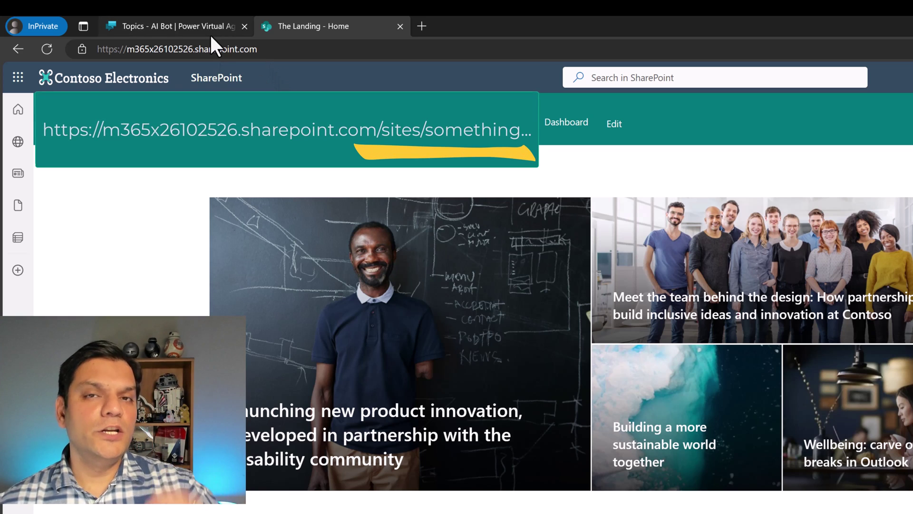
pyautogui.moveTo(211, 37)
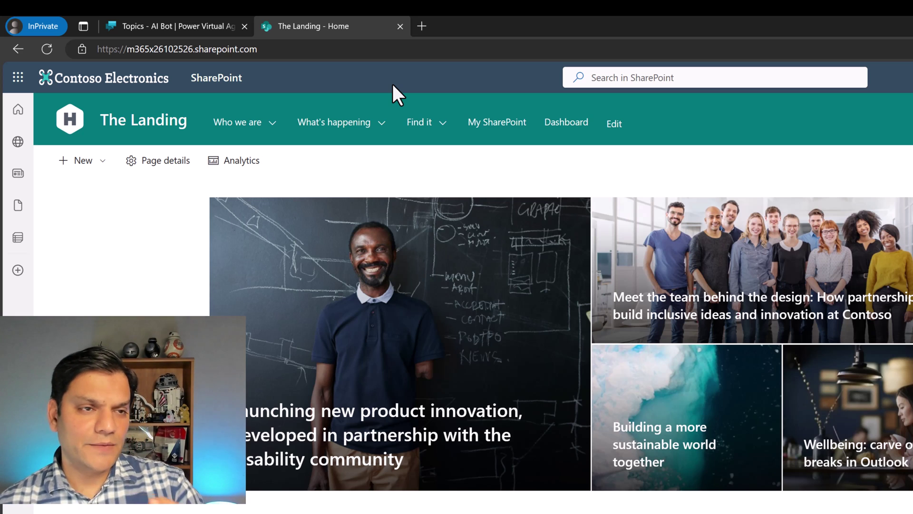
pyautogui.click(185, 19)
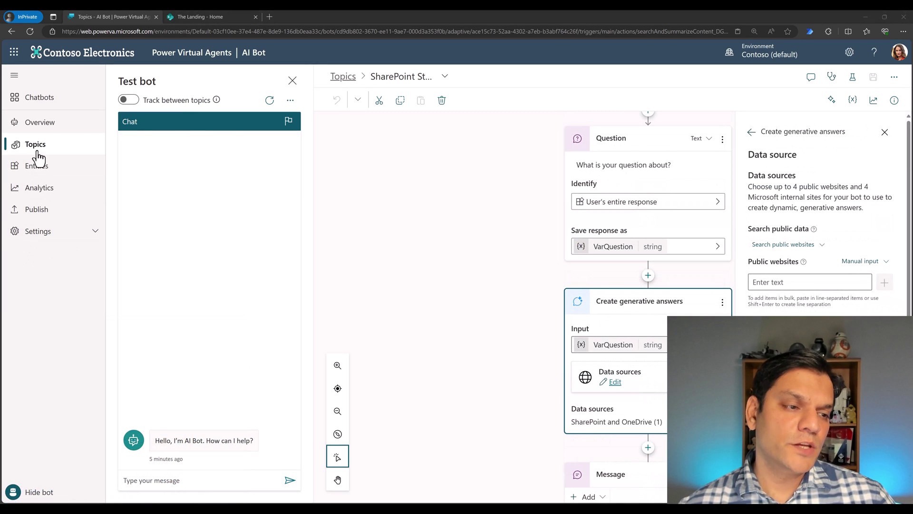
# Open the bot's Authentication security settings and review the manual configuration for a custom website, down to the token exchange URL.
pyautogui.click(32, 233)
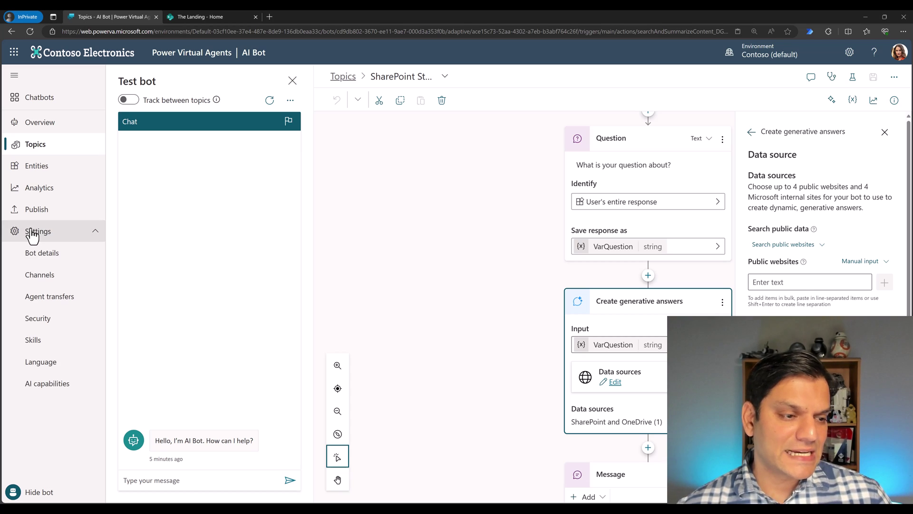
pyautogui.click(44, 319)
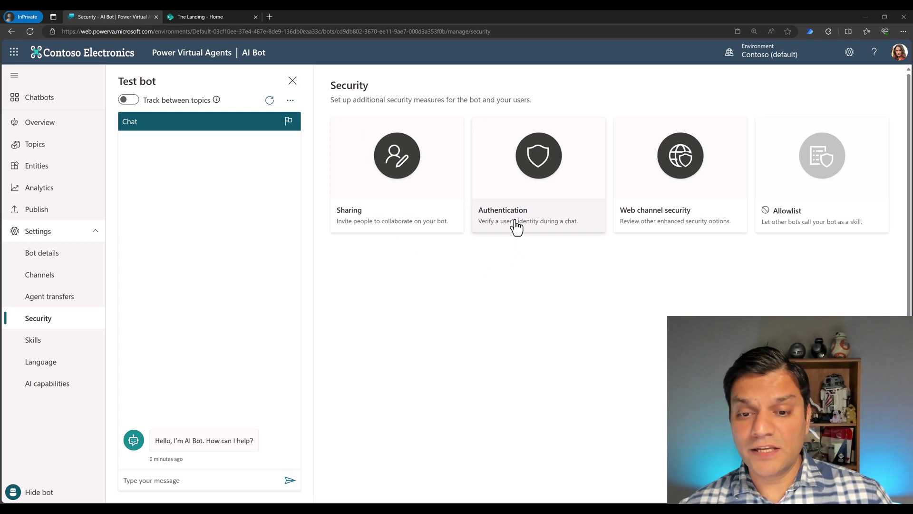
pyautogui.click(516, 218)
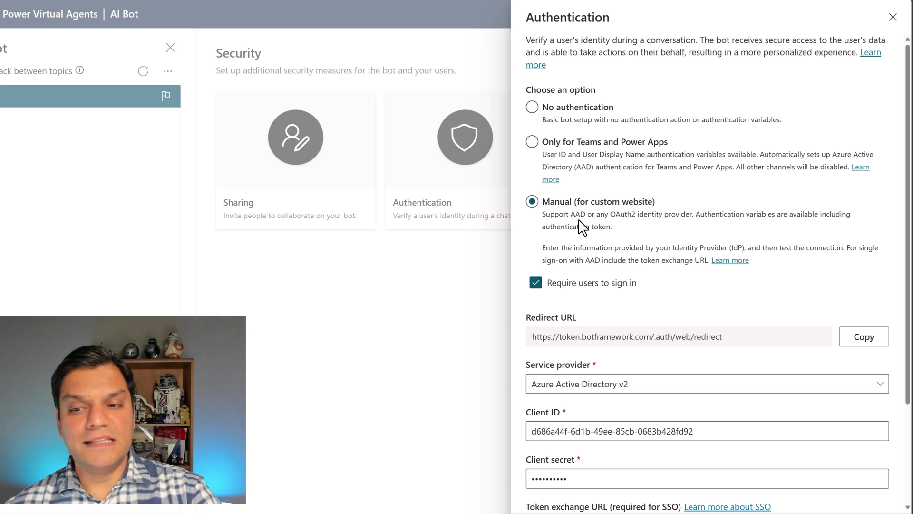
pyautogui.scroll(-2, 585, 290)
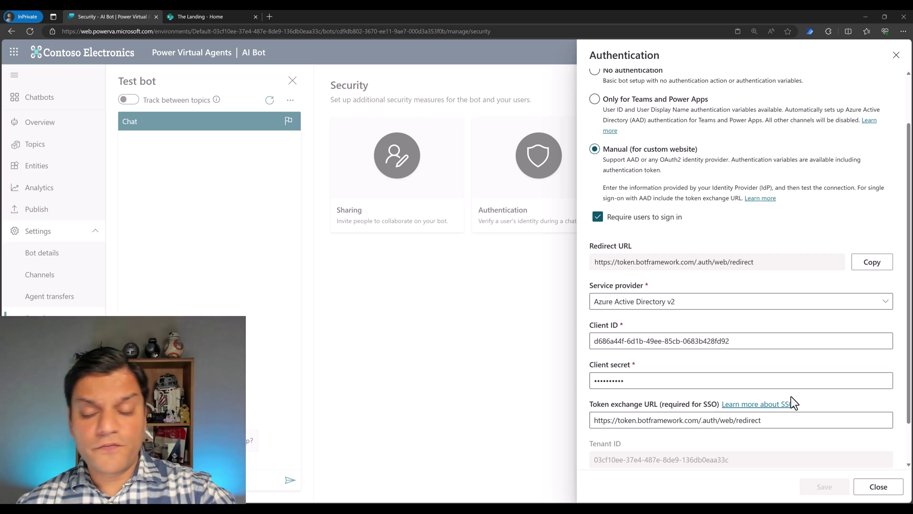
pyautogui.click(766, 407)
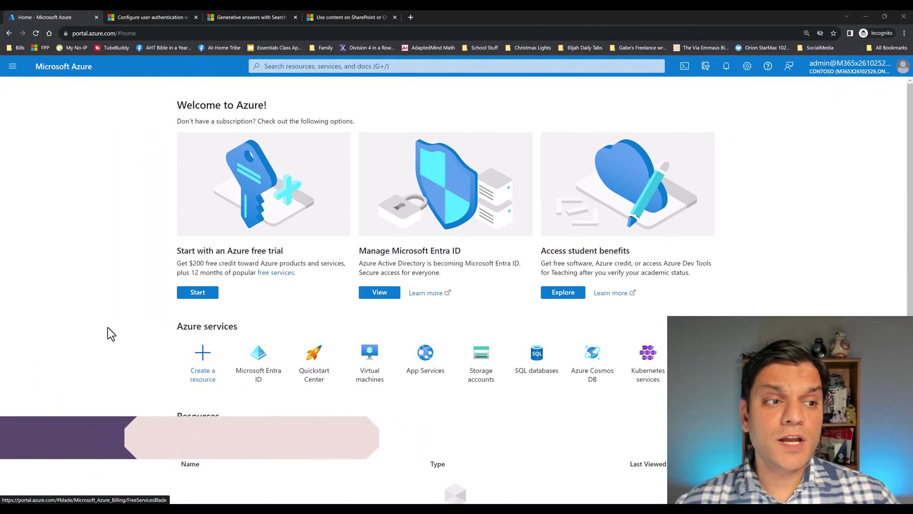
# In the Azure portal's Microsoft Entra ID, search all app registrations for "sharepoint" and open PVA Connection With SharePoint.
pyautogui.click(263, 374)
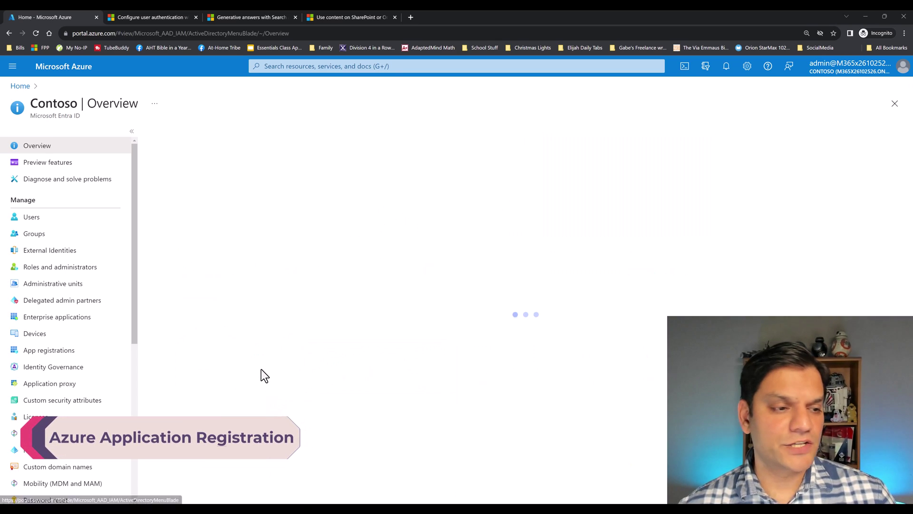
pyautogui.click(50, 352)
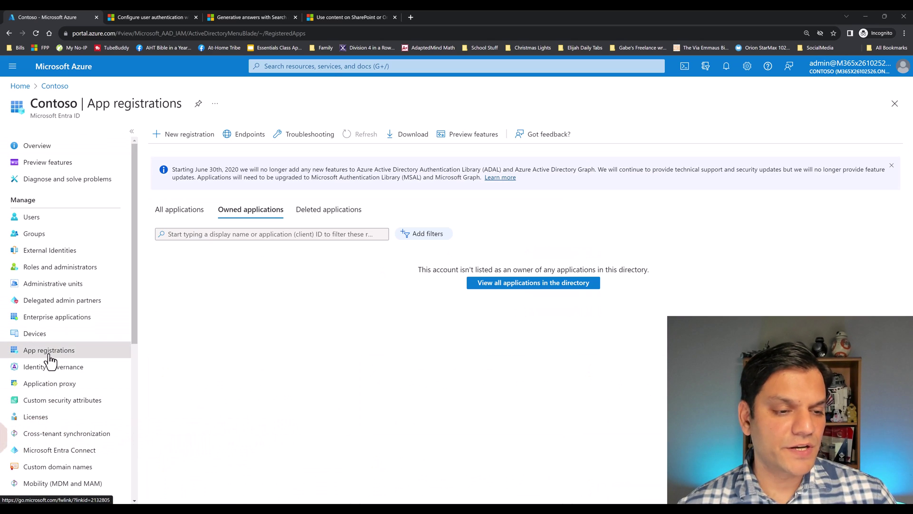
pyautogui.click(183, 217)
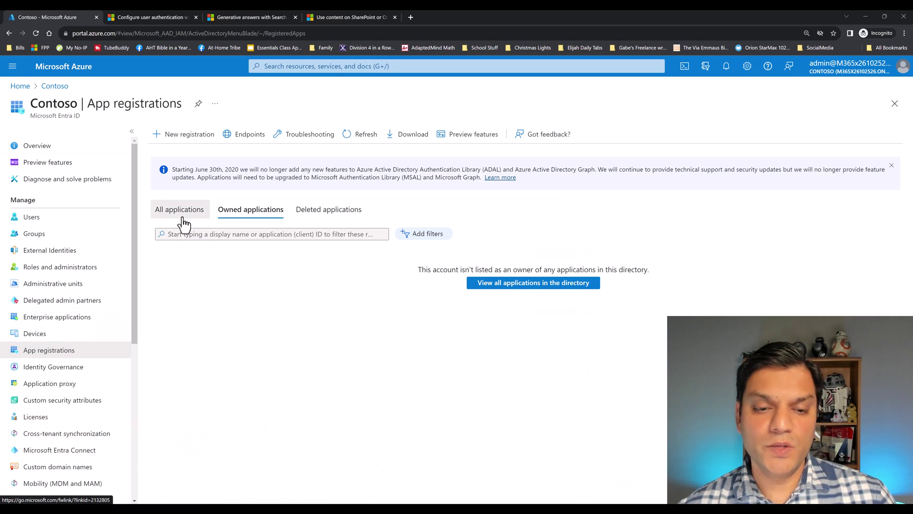
pyautogui.click(188, 234)
pyautogui.write('sharepoint')
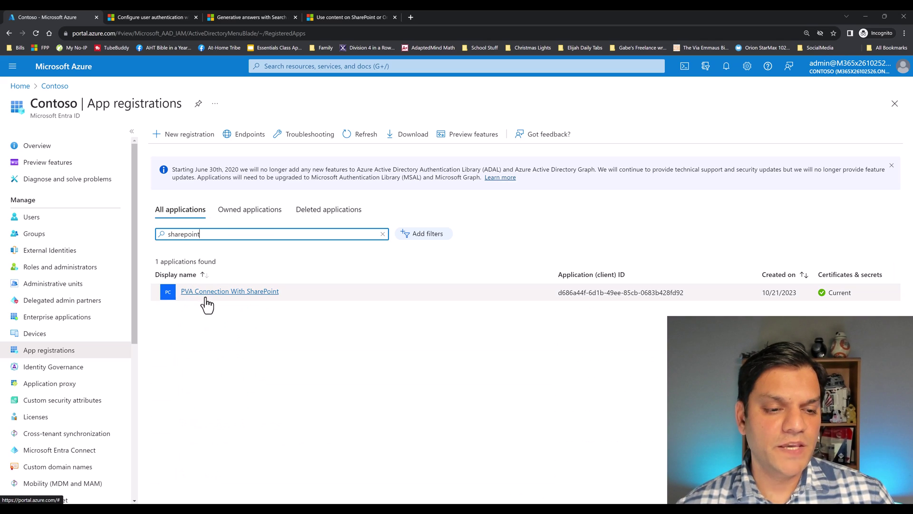
pyautogui.click(243, 294)
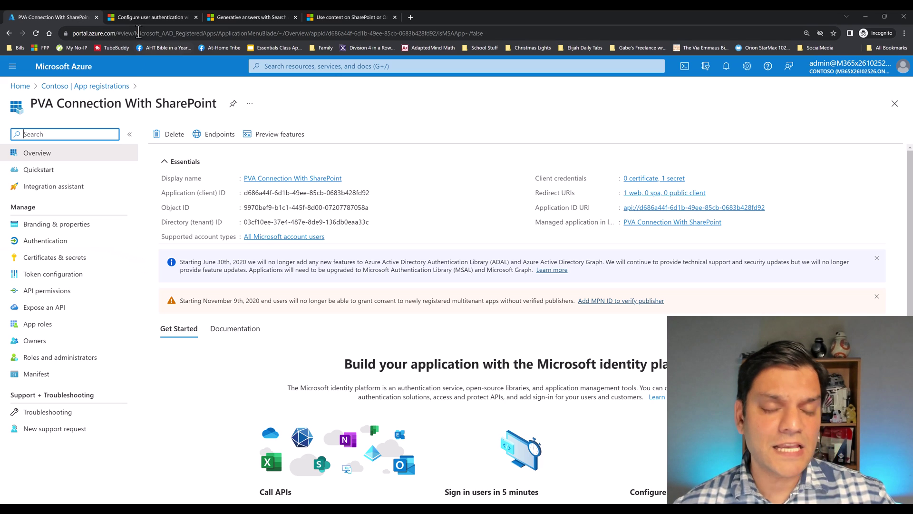
# Open the Configure user authentication with Azure Active Directory article and read how to create an app registration and add the redirect URL.
pyautogui.click(146, 16)
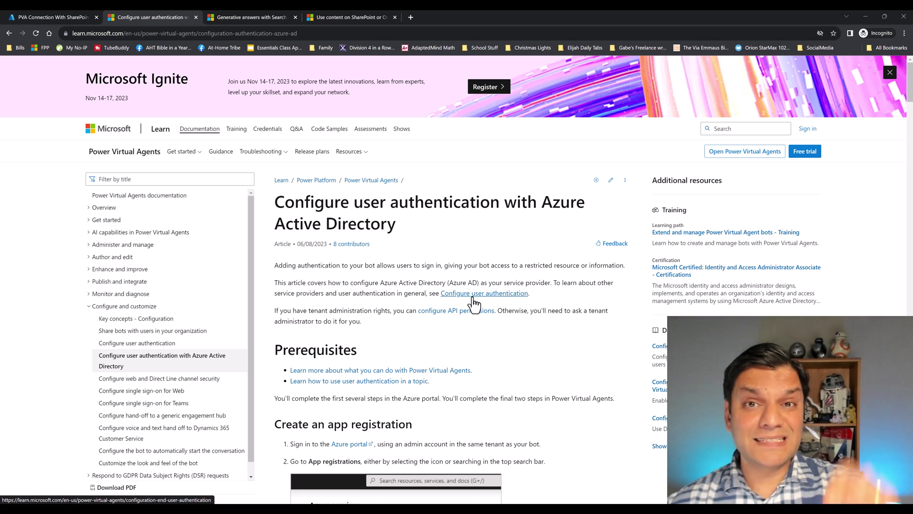
pyautogui.scroll(-1, 449, 336)
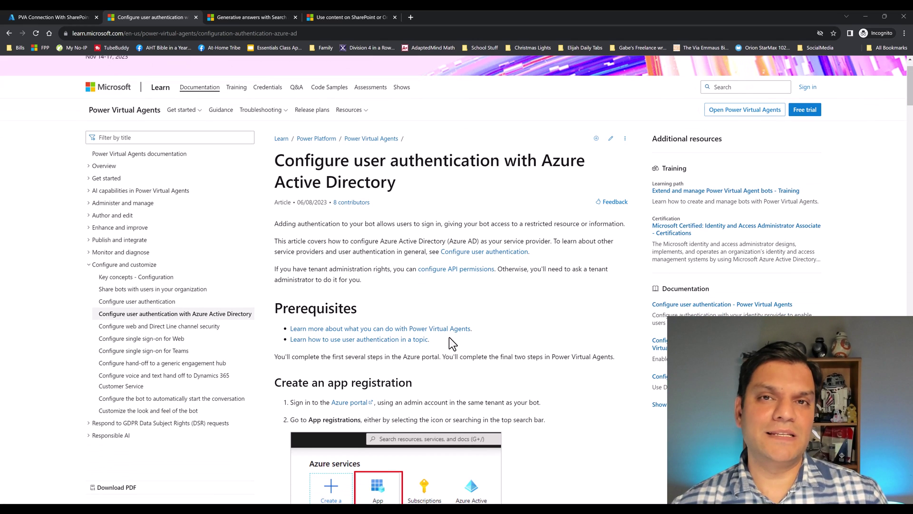
pyautogui.scroll(-3, 449, 337)
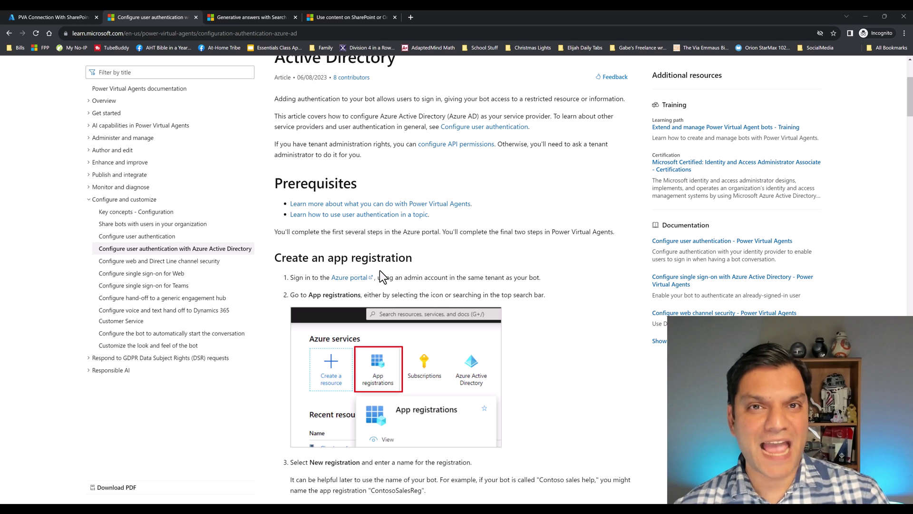
pyautogui.scroll(-5, 539, 402)
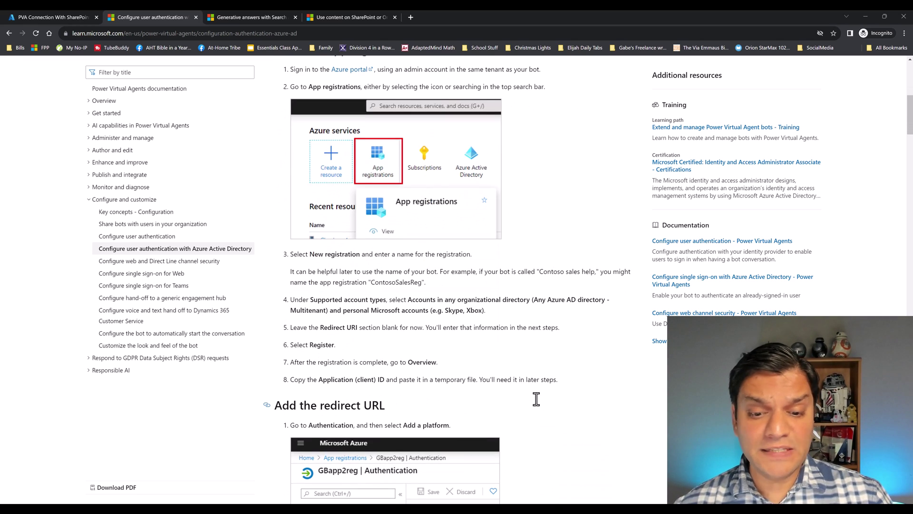
pyautogui.scroll(-7, 536, 398)
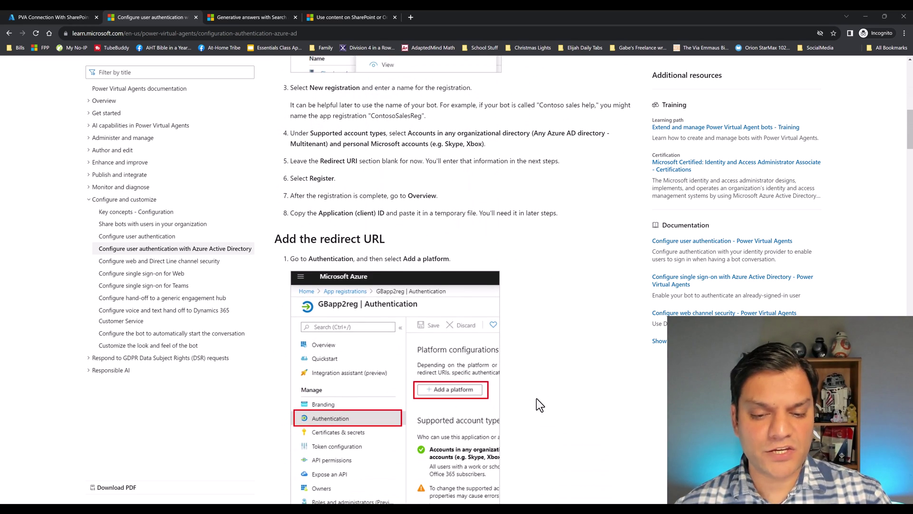
pyautogui.scroll(-8, 536, 398)
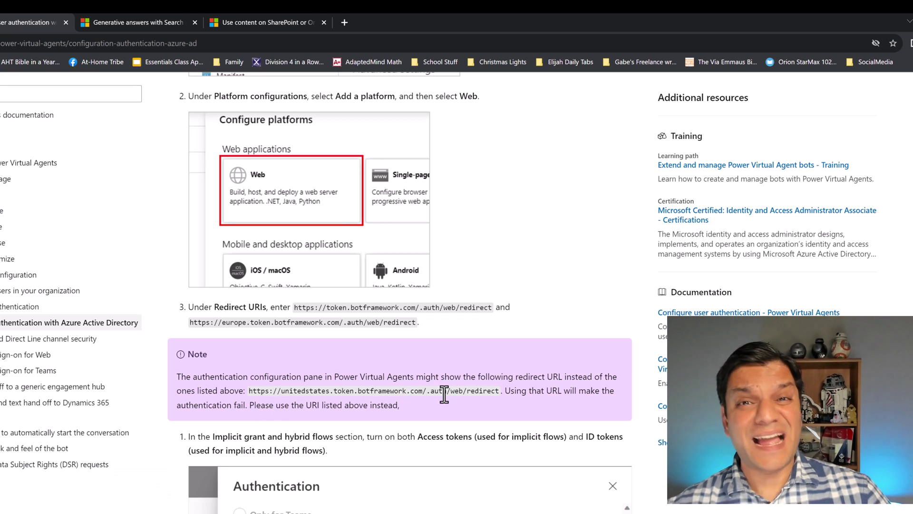
pyautogui.scroll(-5, 351, 292)
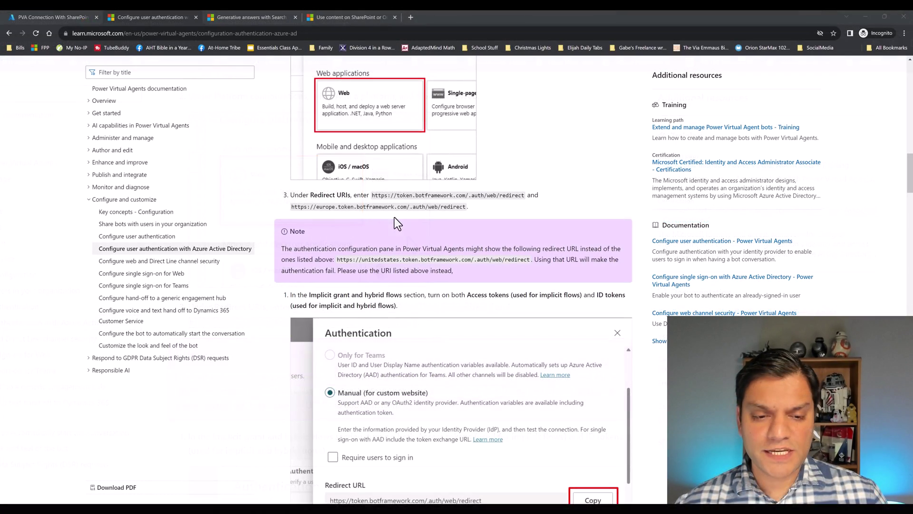
# Read the article's instructions for generating a client secret and opening the bot's security settings for manual authentication.
pyautogui.scroll(-4, 416, 224)
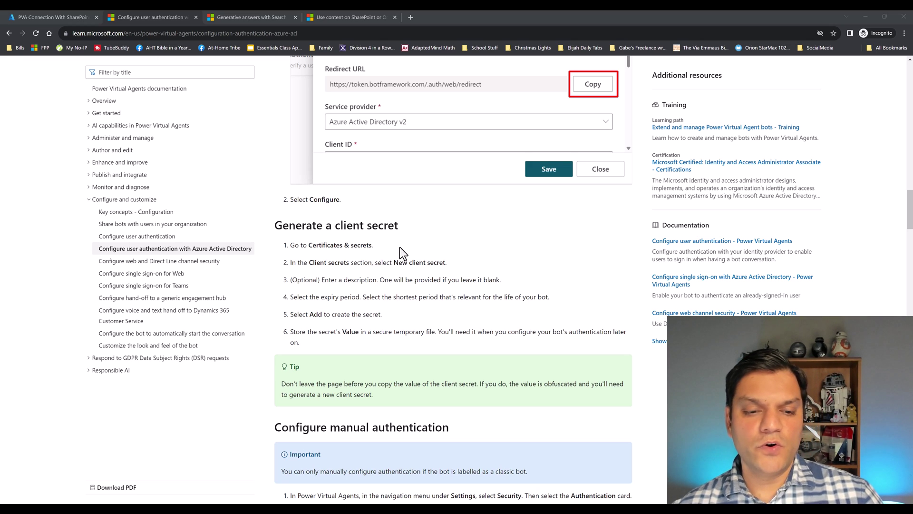
pyautogui.scroll(-2, 399, 235)
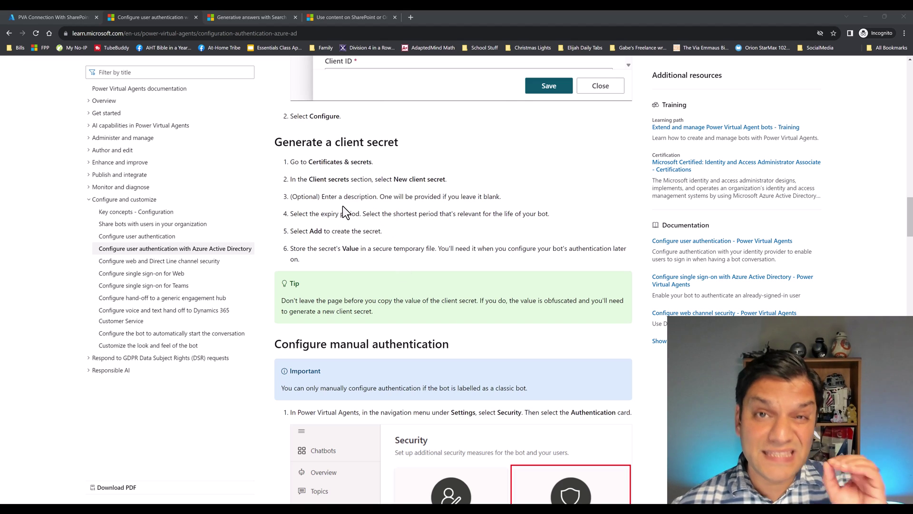
pyautogui.scroll(-1, 336, 254)
pyautogui.scroll(1, 357, 239)
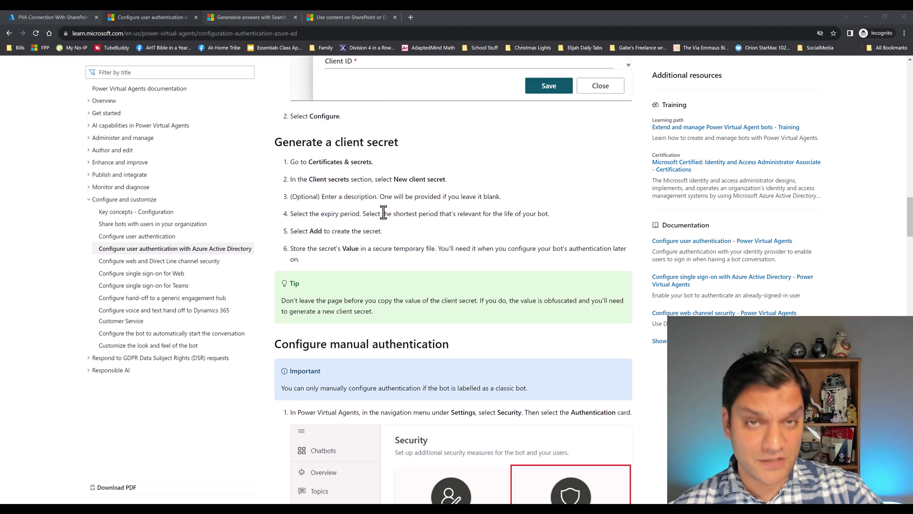
pyautogui.scroll(-1, 381, 236)
pyautogui.scroll(-3, 381, 236)
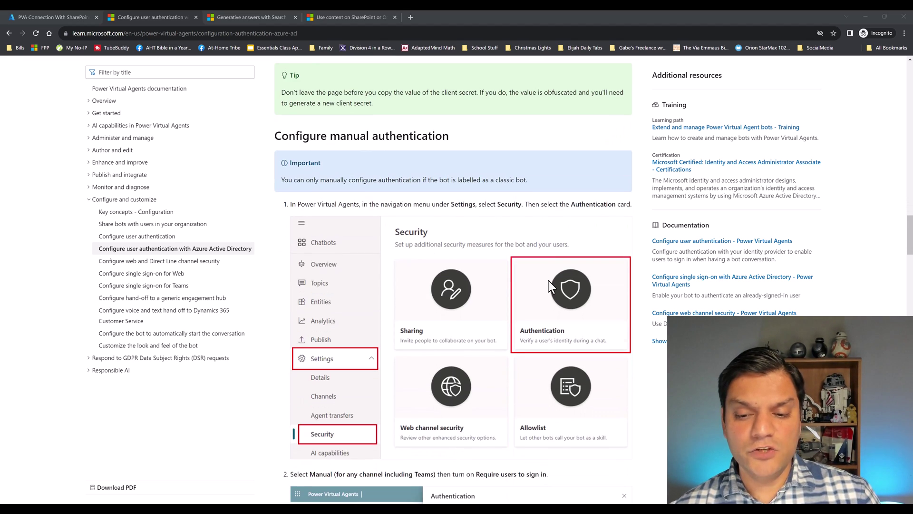
pyautogui.scroll(-2, 549, 281)
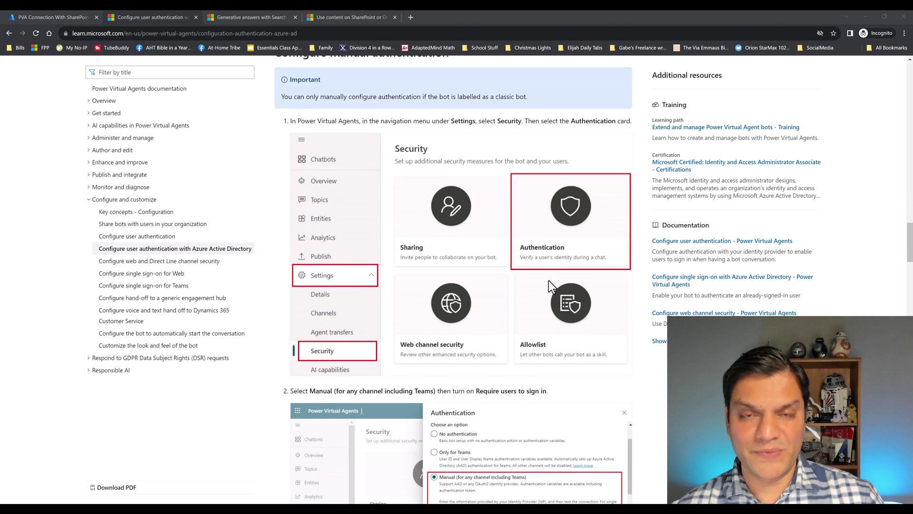
# Compare the article's manual authentication option with the options in the bot's Authentication settings, and return to the article.
pyautogui.click(57, 10)
pyautogui.click(121, 17)
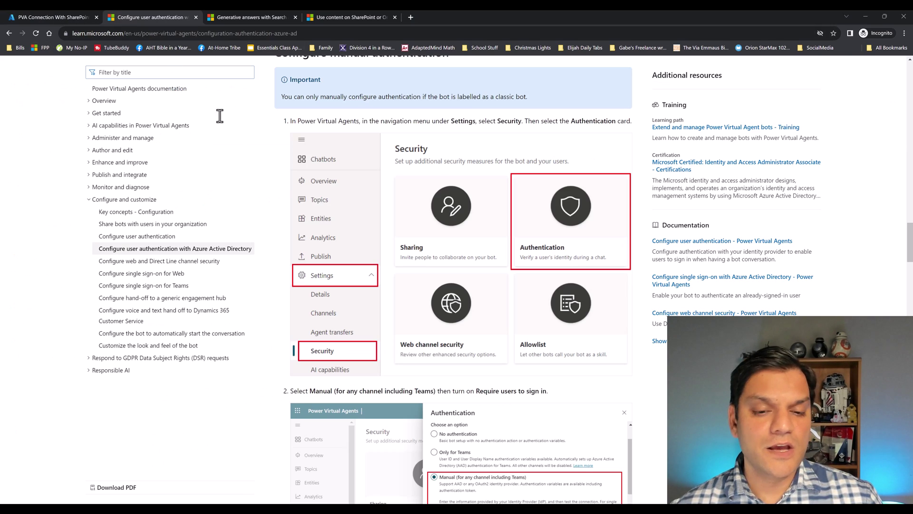
pyautogui.scroll(-3, 536, 316)
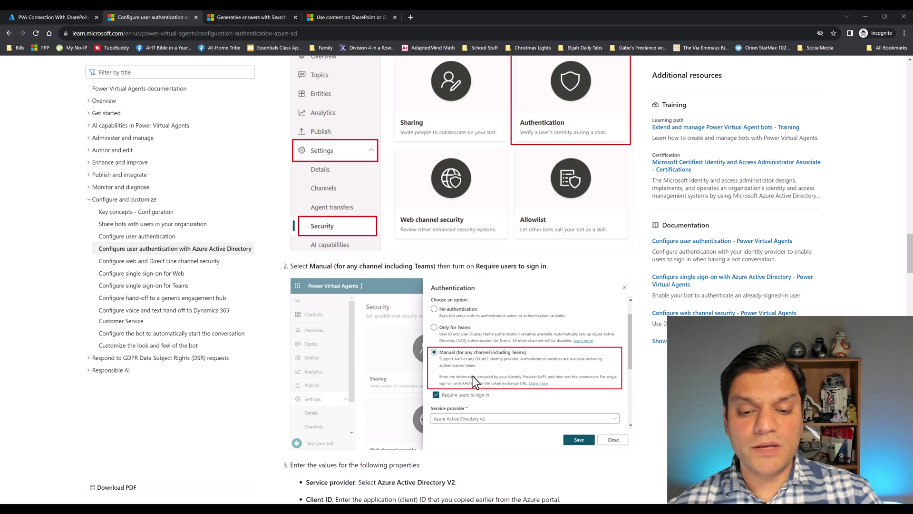
pyautogui.scroll(-3, 472, 375)
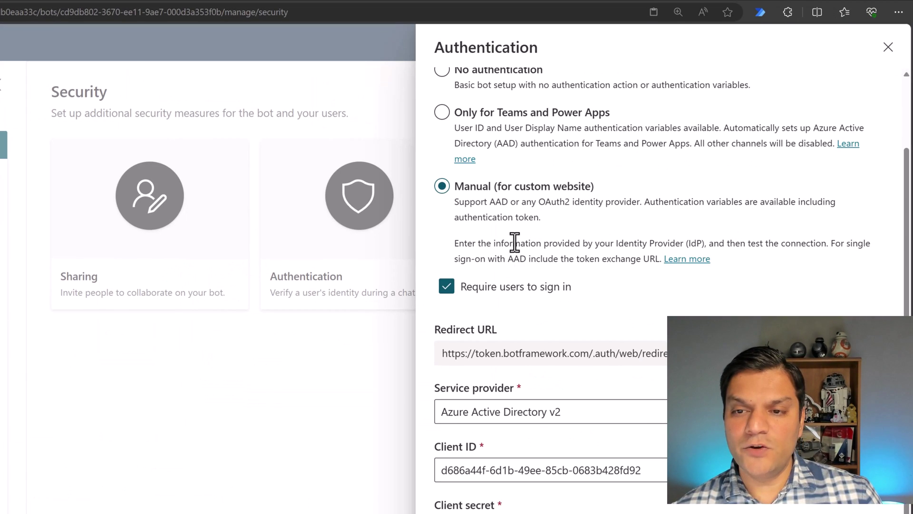
pyautogui.scroll(2, 513, 243)
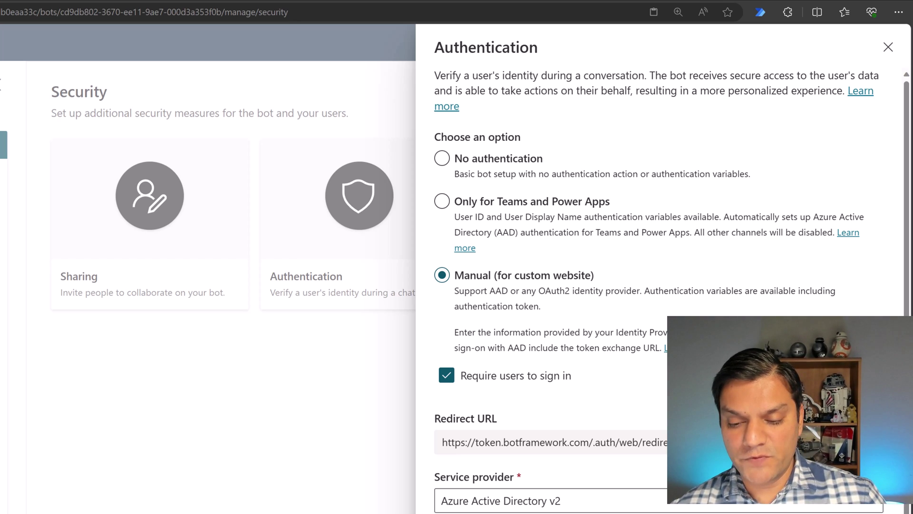
pyautogui.hotkey('alt', 'Tab')
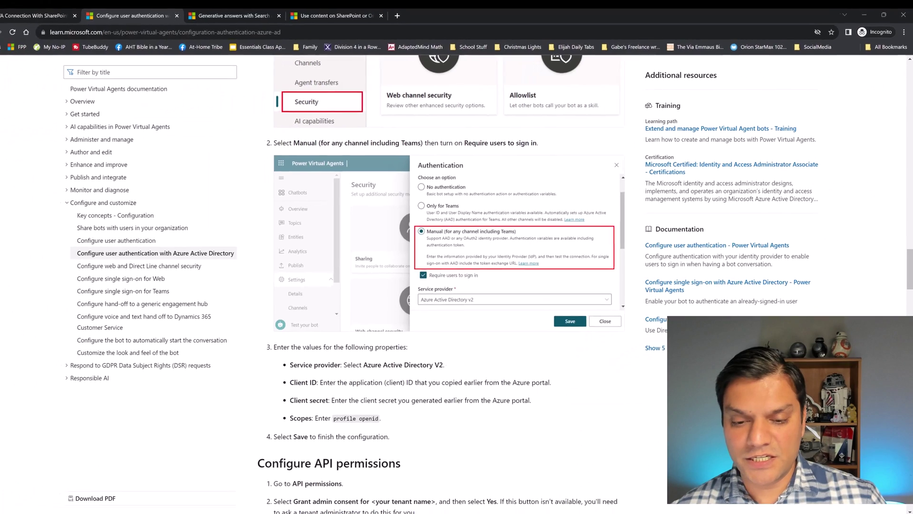
# Read the article's service provider, client ID, client secret and scopes values, and how to grant admin consent for API permissions.
pyautogui.scroll(-3, 466, 293)
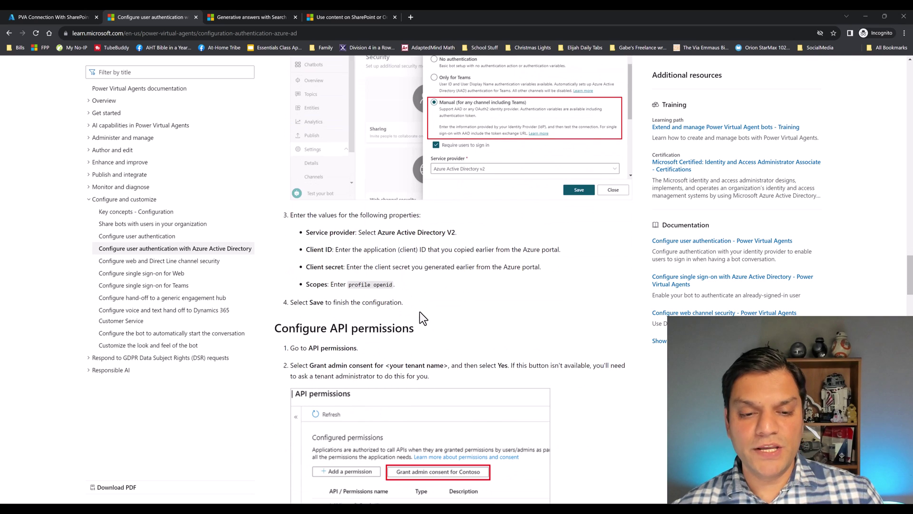
pyautogui.scroll(-1, 416, 335)
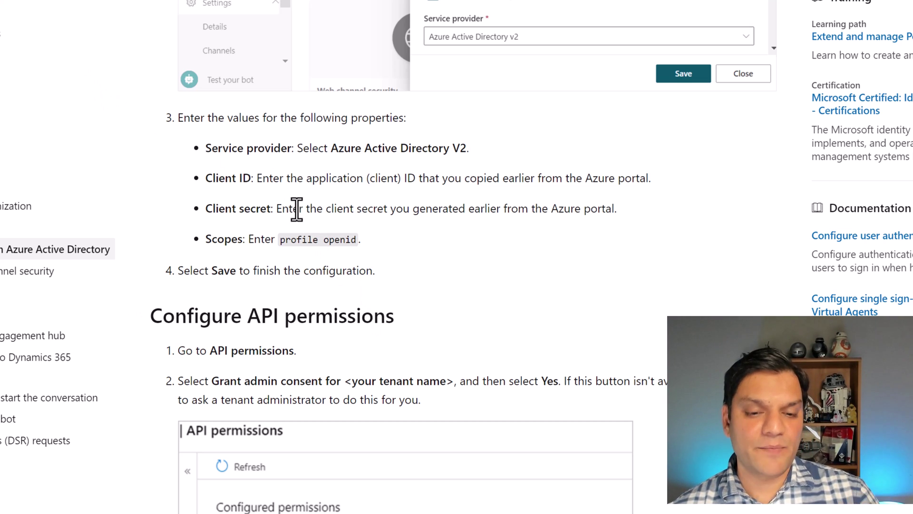
pyautogui.scroll(-3, 297, 208)
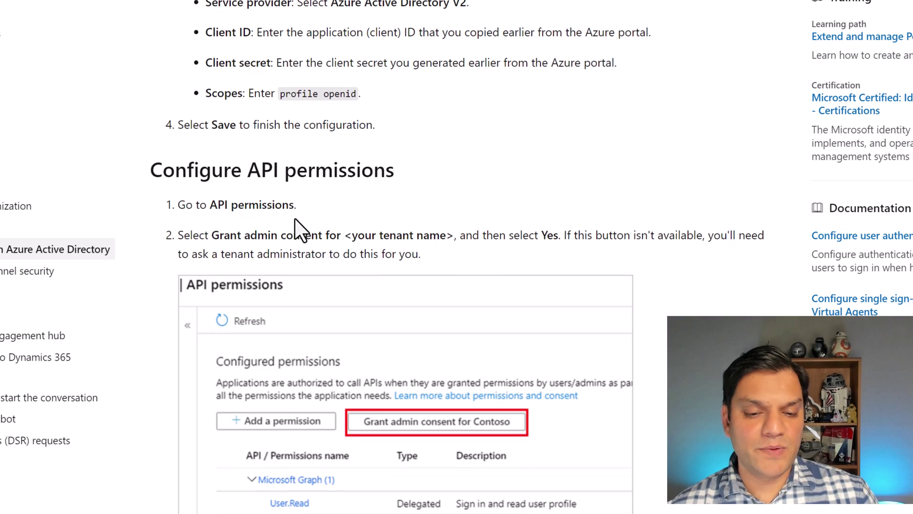
pyautogui.scroll(-6, 296, 221)
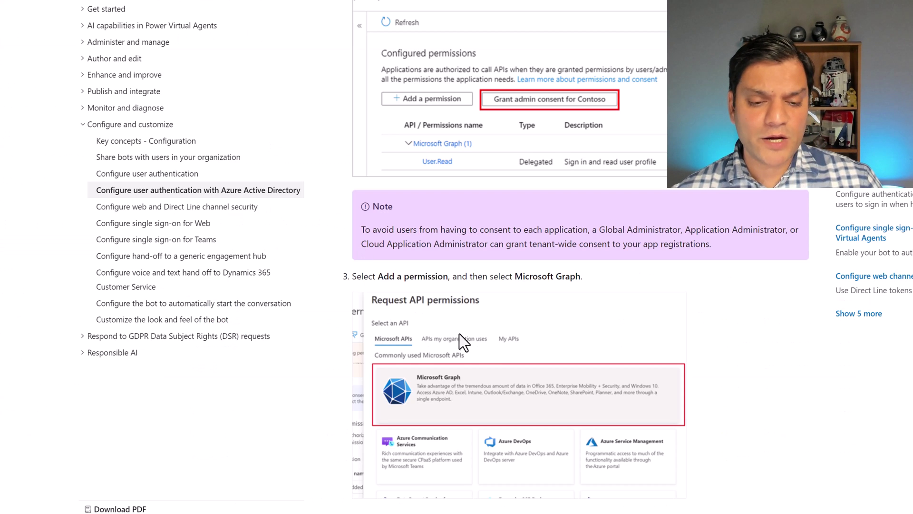
# Read how to add the Microsoft Graph delegated permissions openid and profile, down to defining a custom scope for the bot.
pyautogui.scroll(-4, 482, 352)
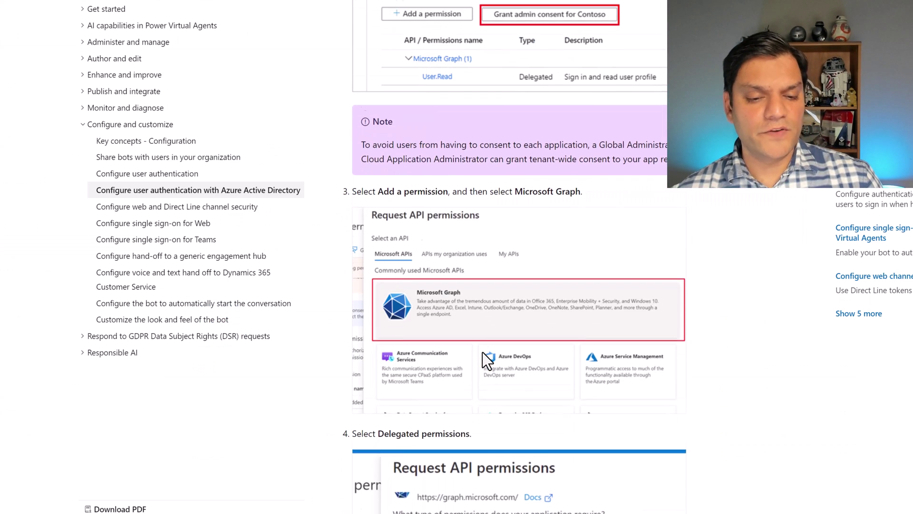
pyautogui.scroll(-4, 482, 352)
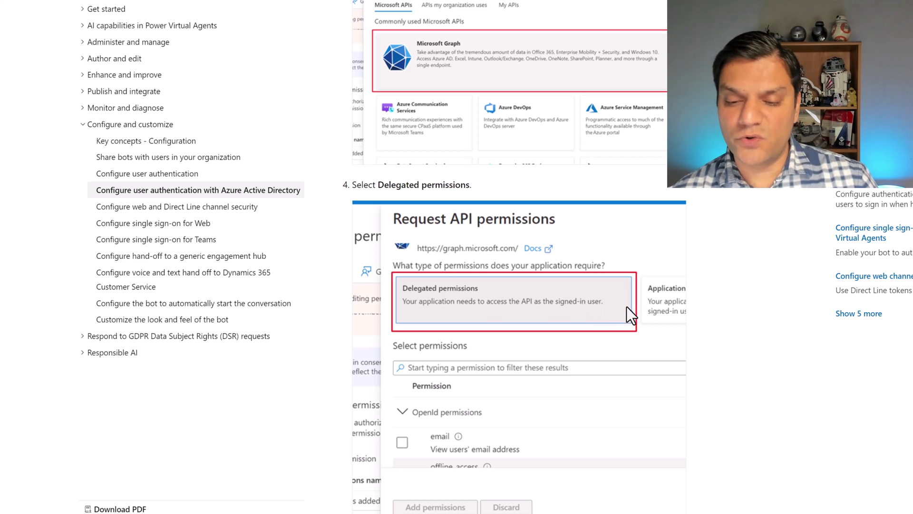
pyautogui.scroll(-1, 632, 384)
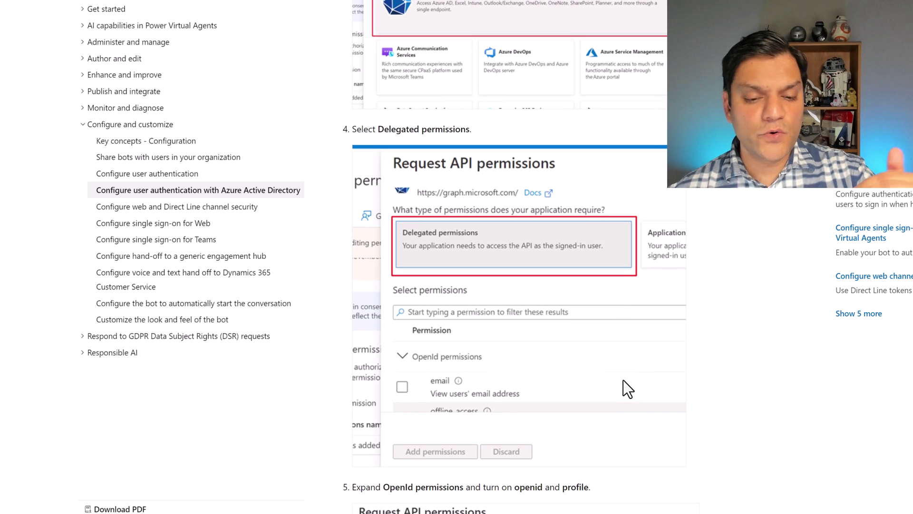
pyautogui.scroll(-2, 618, 378)
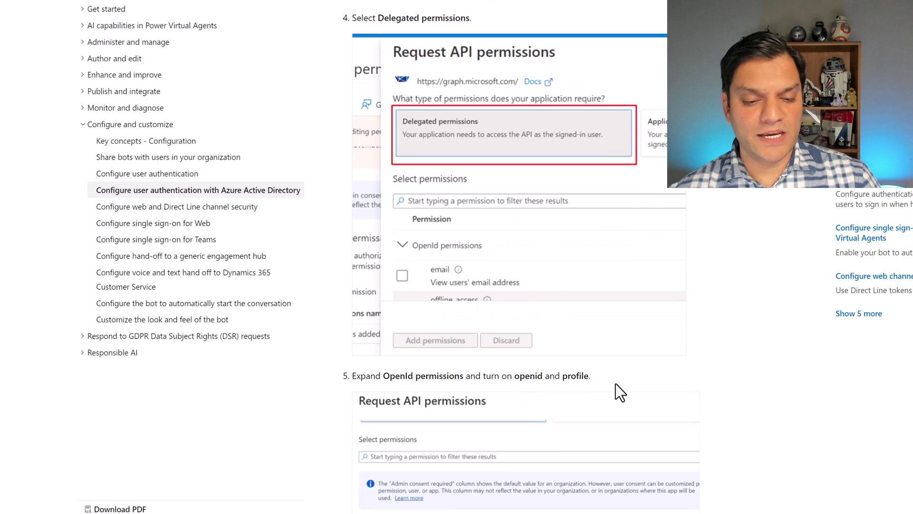
pyautogui.scroll(-7, 615, 384)
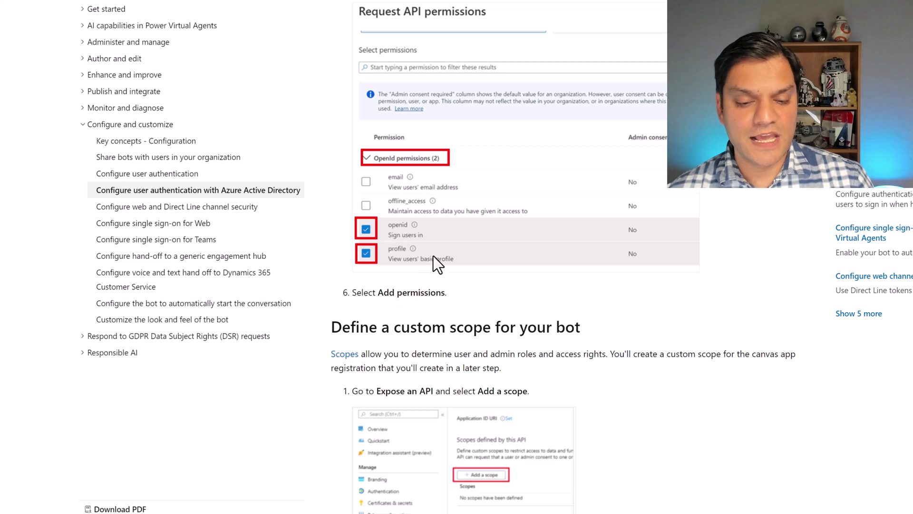
pyautogui.scroll(-2, 440, 288)
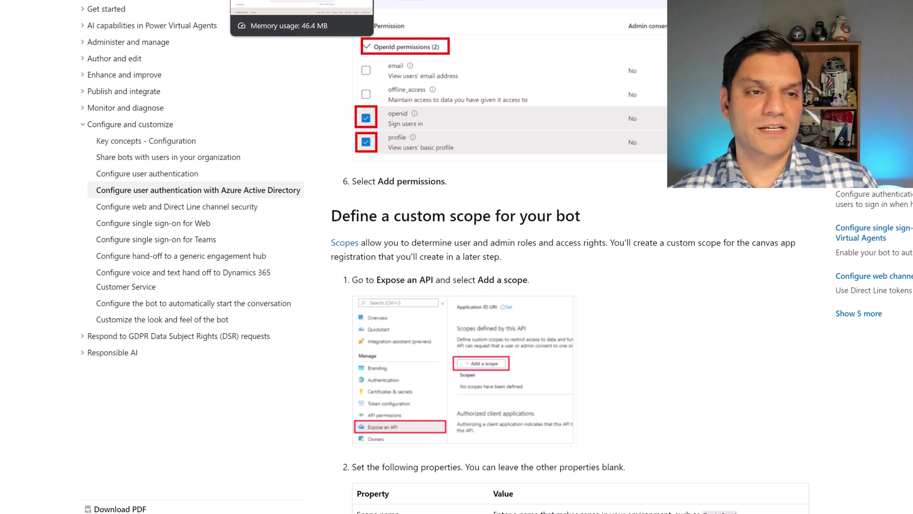
# Review the Authentication section of the Generative answers article and the bot's authentication settings down to Scopes, and close the settings.
pyautogui.hotkey('ctrl', 'Tab')
pyautogui.scroll(1, 456, 257)
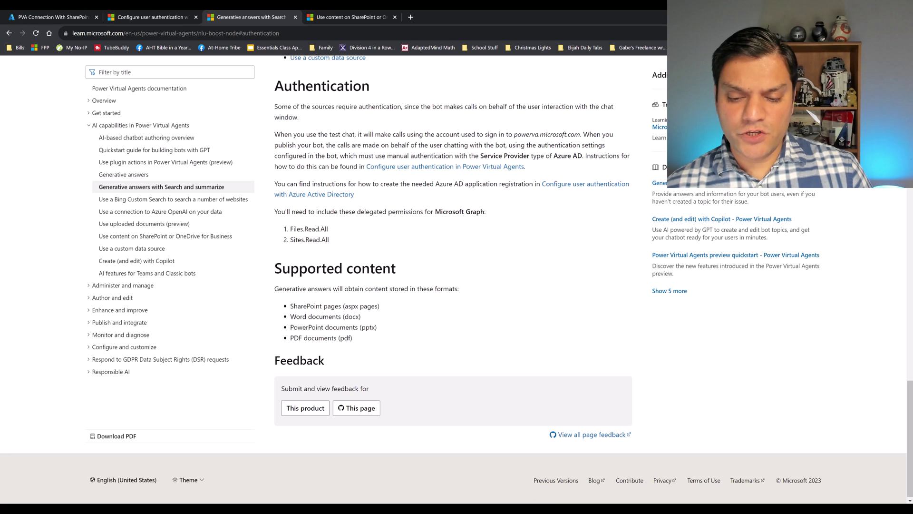
pyautogui.moveTo(597, 505)
pyautogui.click(534, 477)
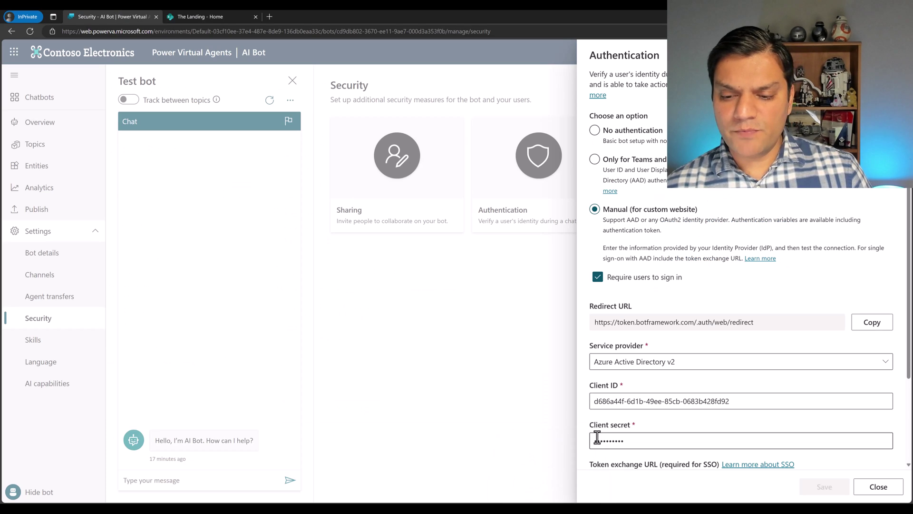
pyautogui.scroll(-3, 598, 437)
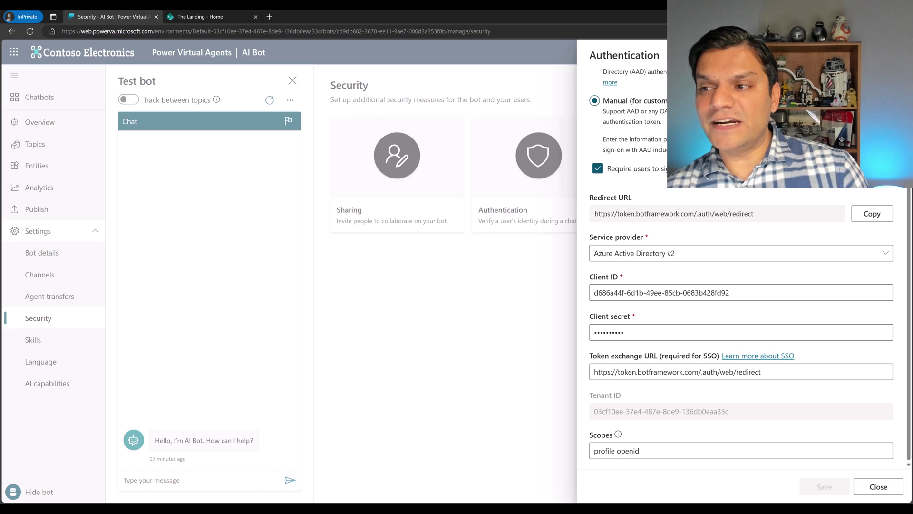
pyautogui.press('Escape')
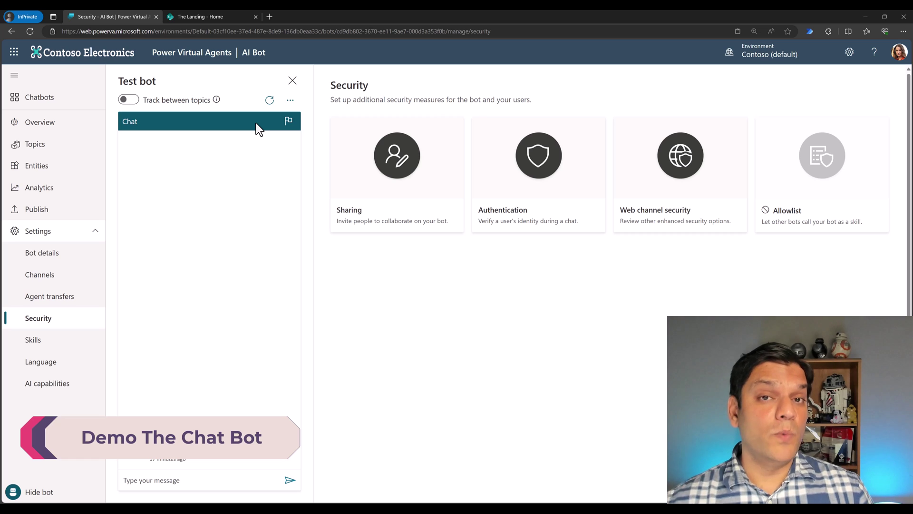
# View The Landing SharePoint site, return to Power Virtual Agents and open the SharePoint Stuff topic.
pyautogui.click(187, 18)
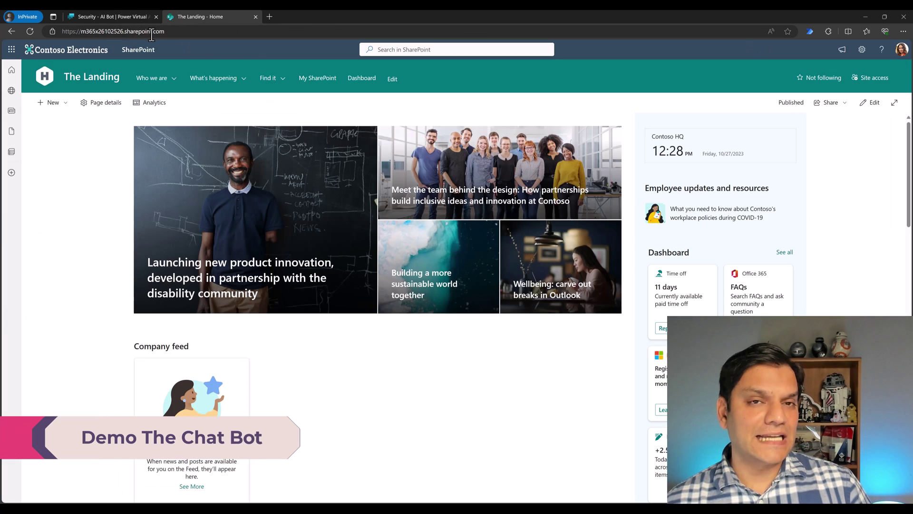
pyautogui.click(136, 15)
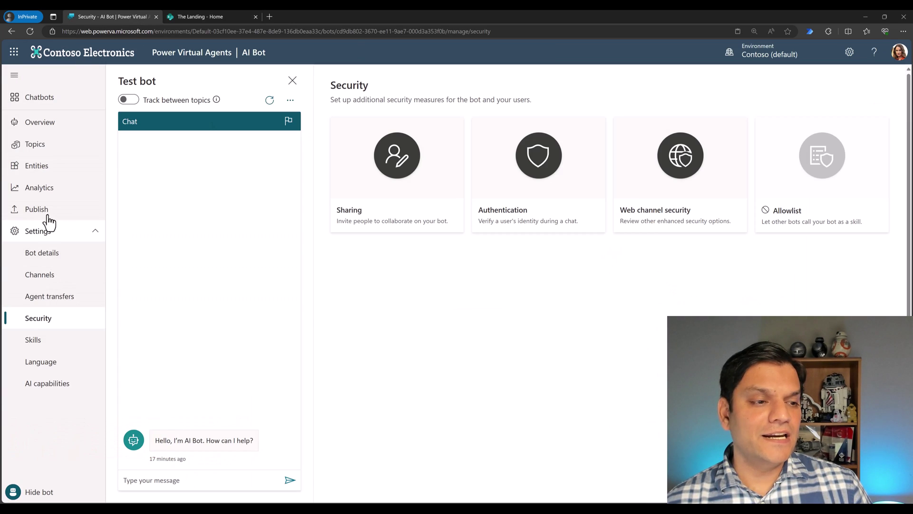
pyautogui.click(45, 152)
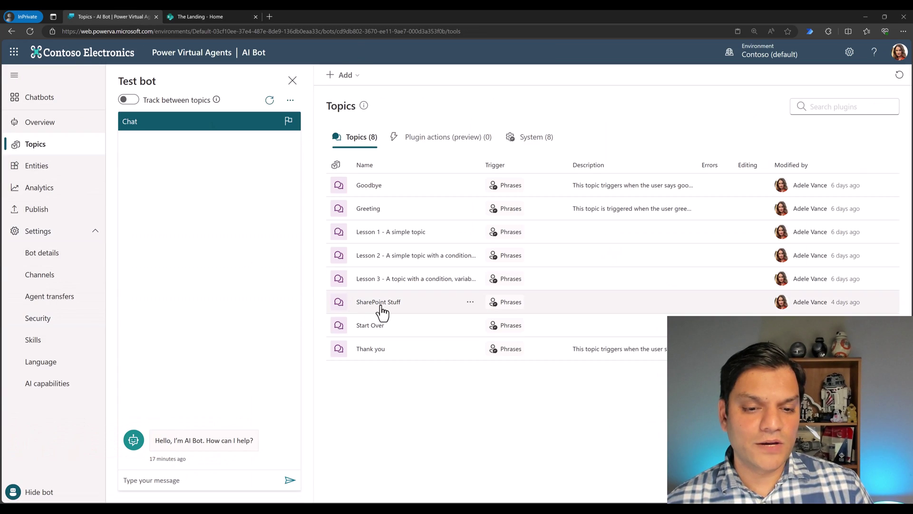
pyautogui.click(385, 307)
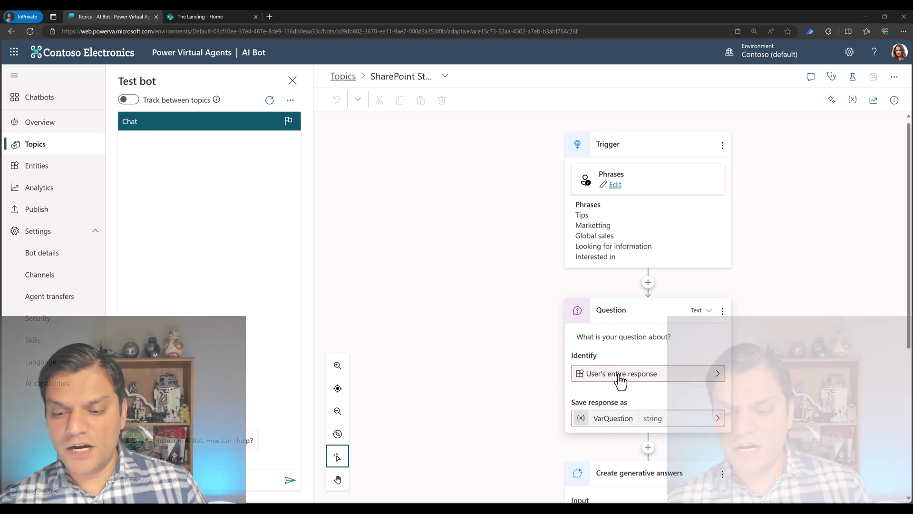
# Open the data sources of the Create generative answers node and turn on Track between topics for the test bot.
pyautogui.scroll(-3, 618, 381)
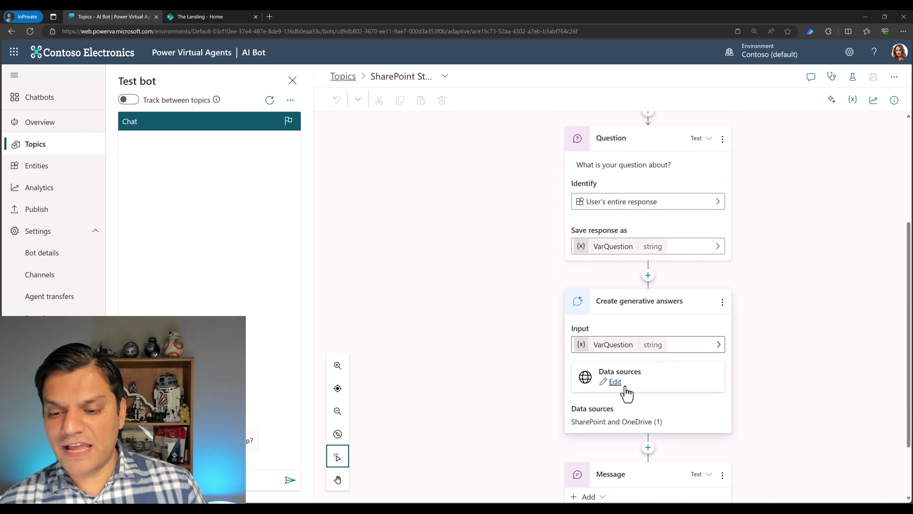
pyautogui.click(622, 384)
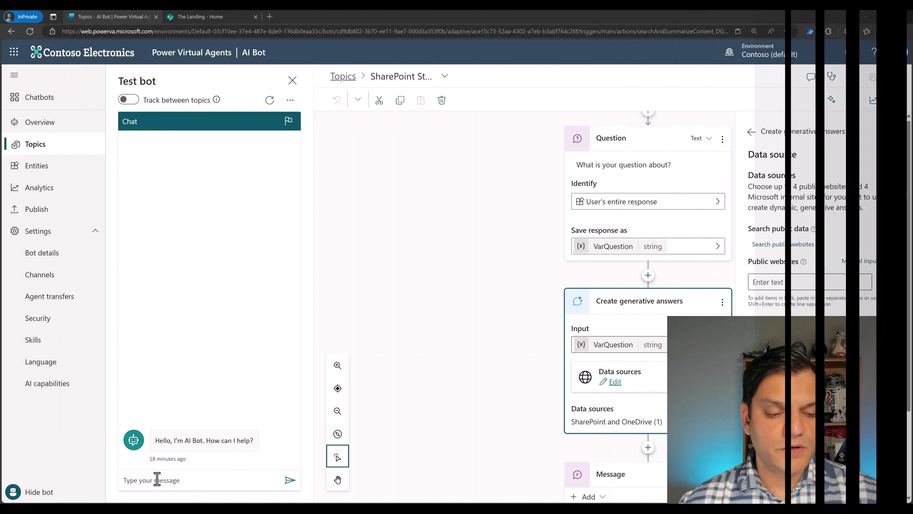
pyautogui.click(157, 479)
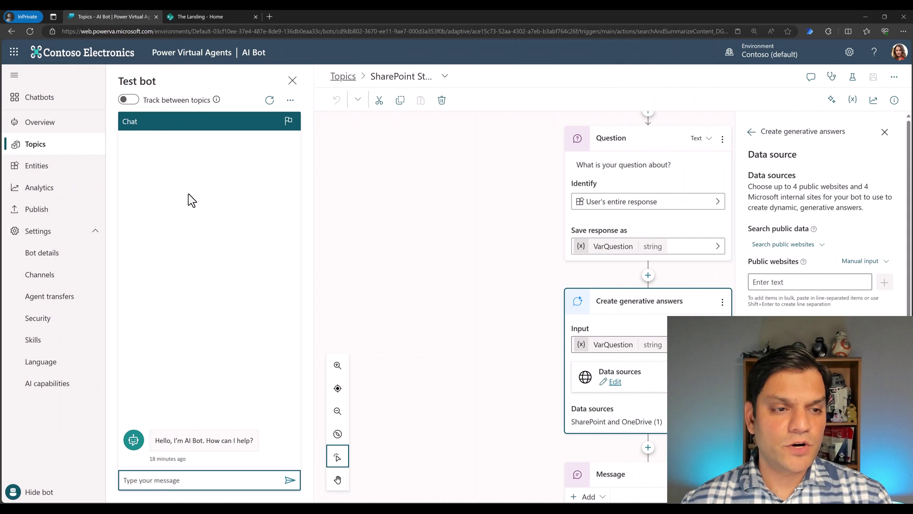
pyautogui.click(128, 99)
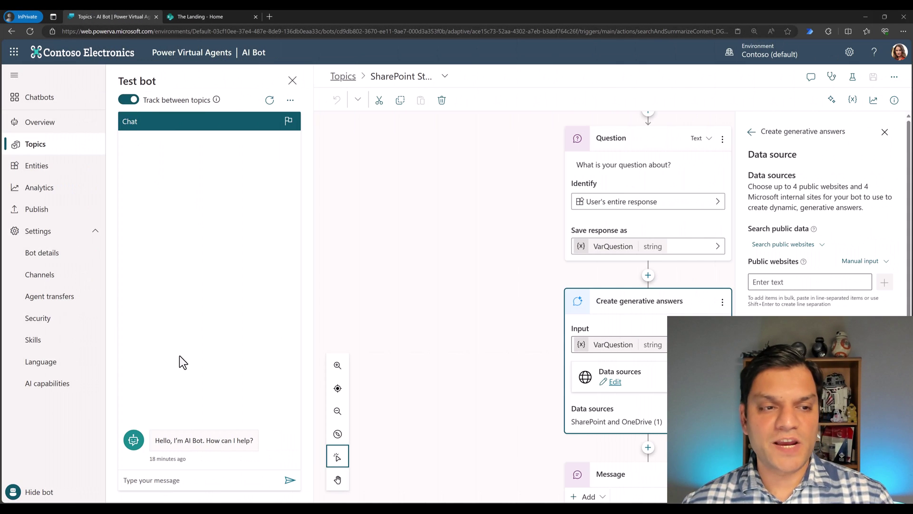
# Greet the test bot with "Hi there" and trigger the SharePoint topic with the message "Looking for information".
pyautogui.click(176, 480)
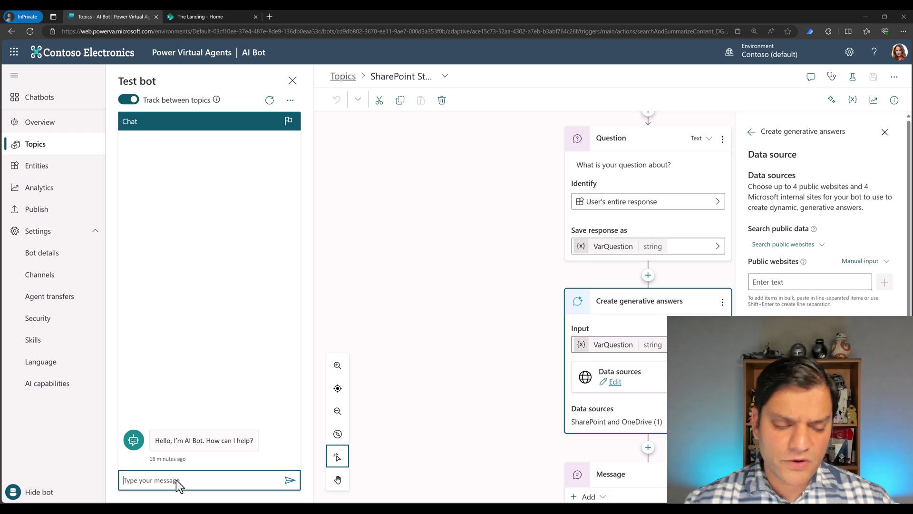
pyautogui.write('Hi there')
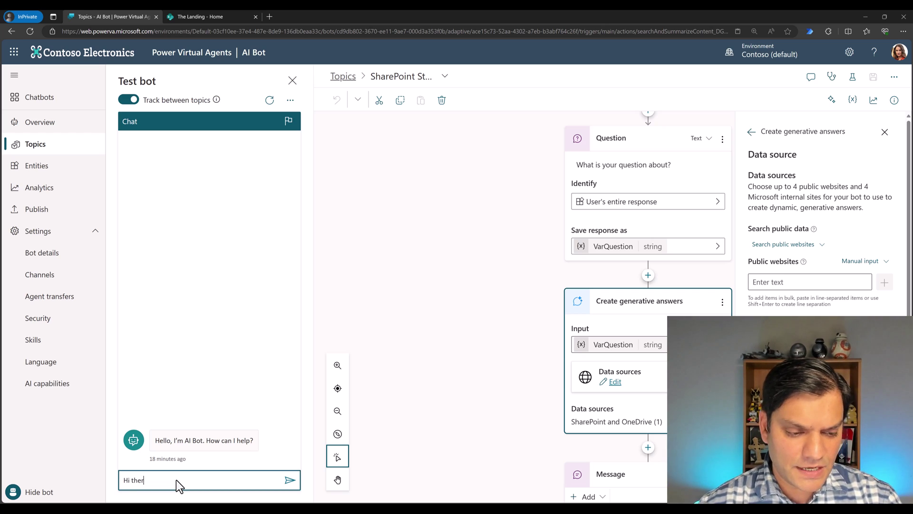
pyautogui.press('Return')
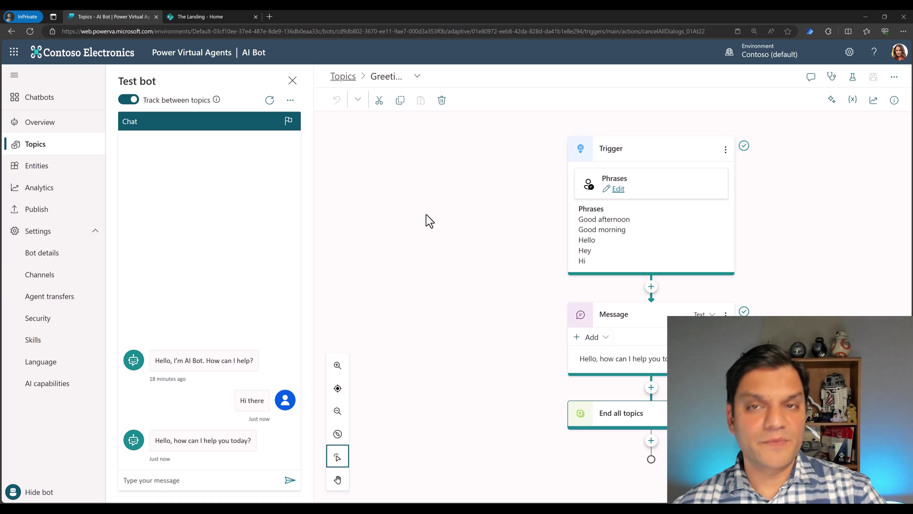
pyautogui.click(164, 484)
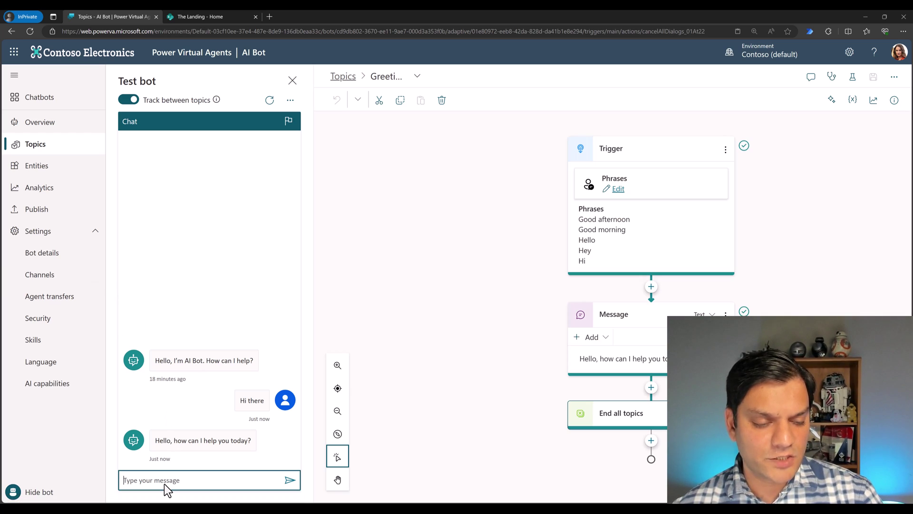
pyautogui.write('Looking for information')
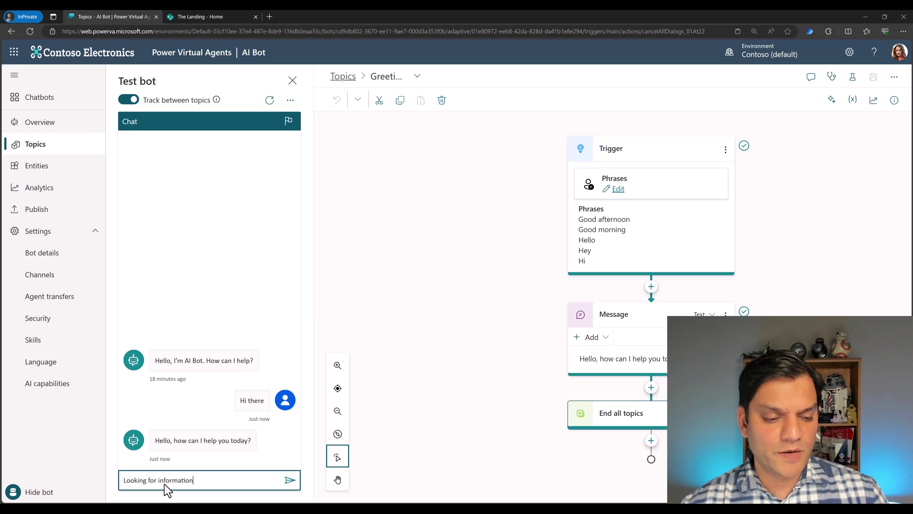
pyautogui.press('Return')
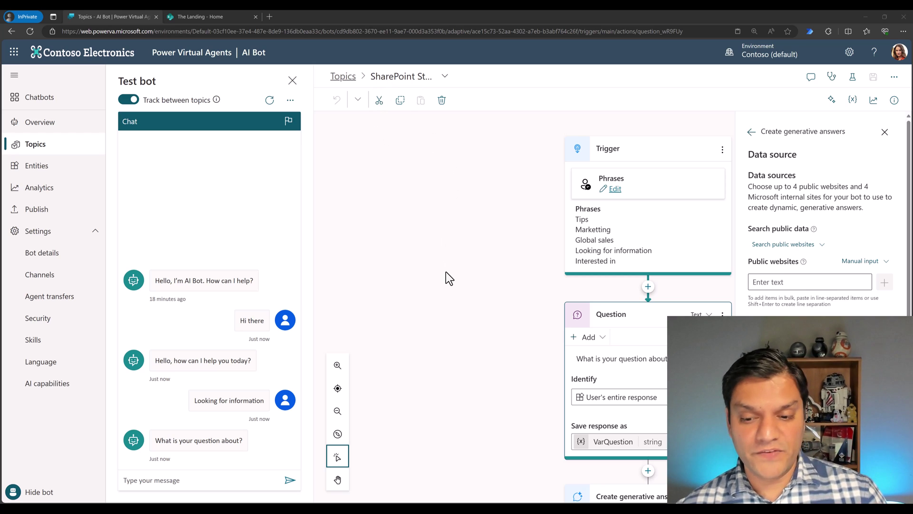
# Answer the bot's question about the subject with "New chief marketing person".
pyautogui.scroll(-5, 446, 273)
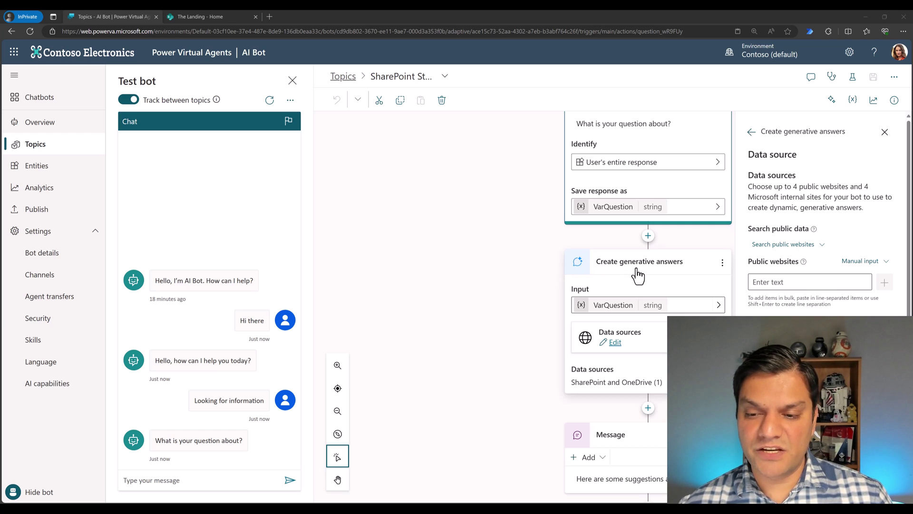
pyautogui.click(204, 481)
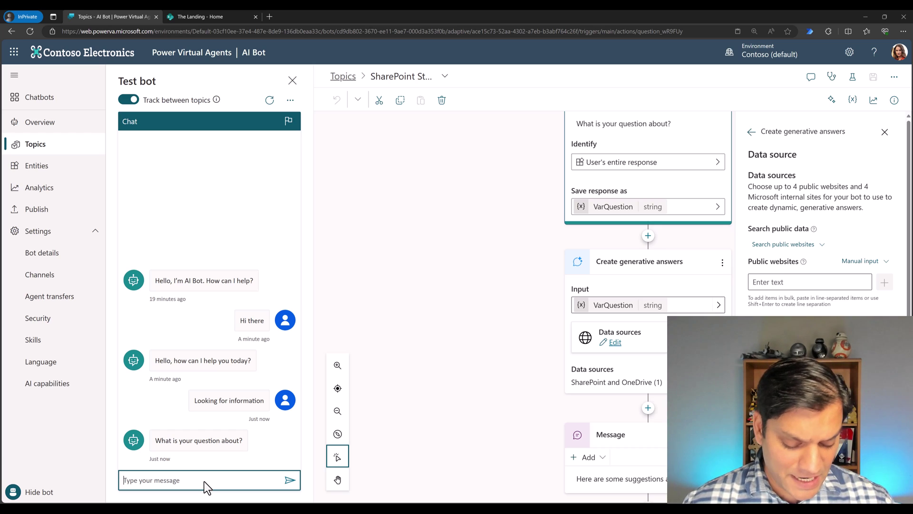
pyautogui.write('New chief marketing person')
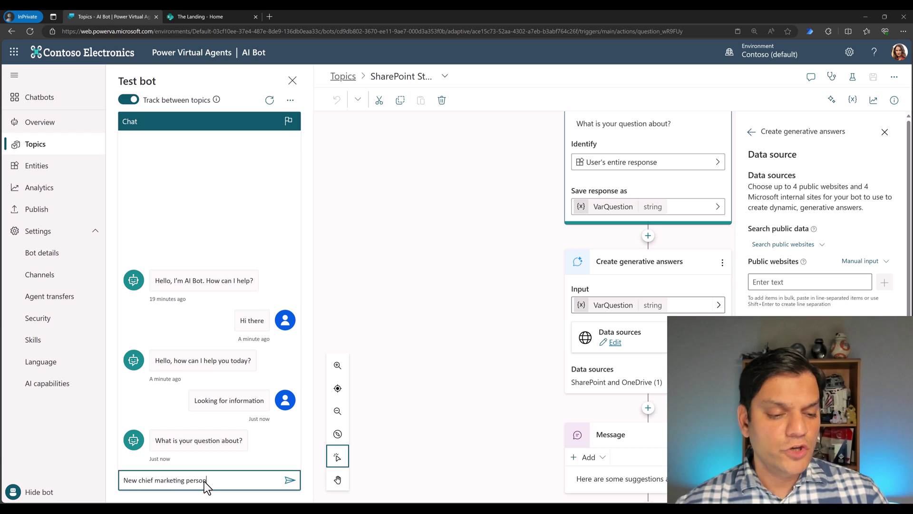
pyautogui.press('Return')
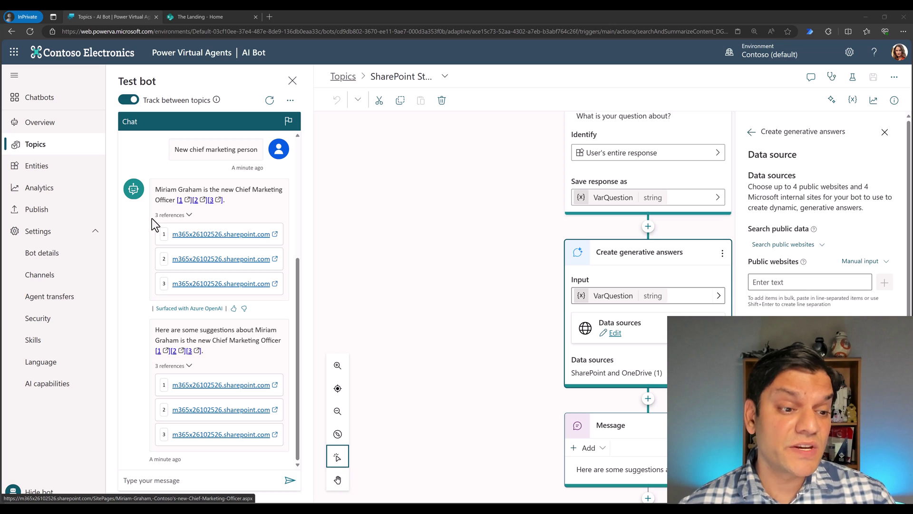
# View the SharePoint page behind the first reference of the bot's answer and return to the bot.
pyautogui.click(228, 235)
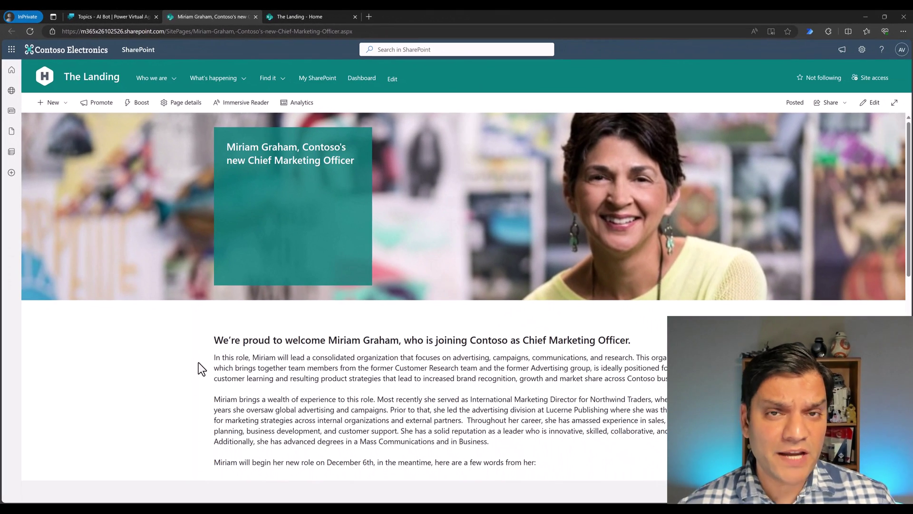
pyautogui.scroll(-1, 198, 364)
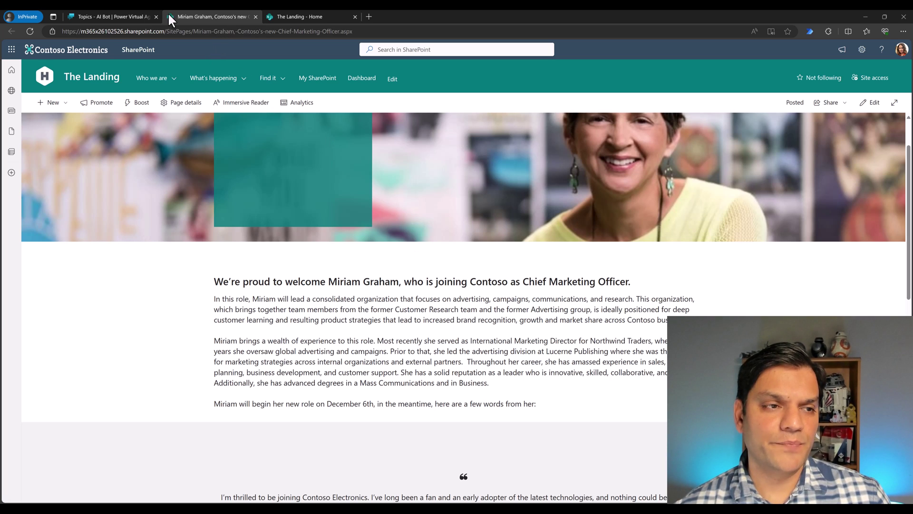
pyautogui.click(107, 16)
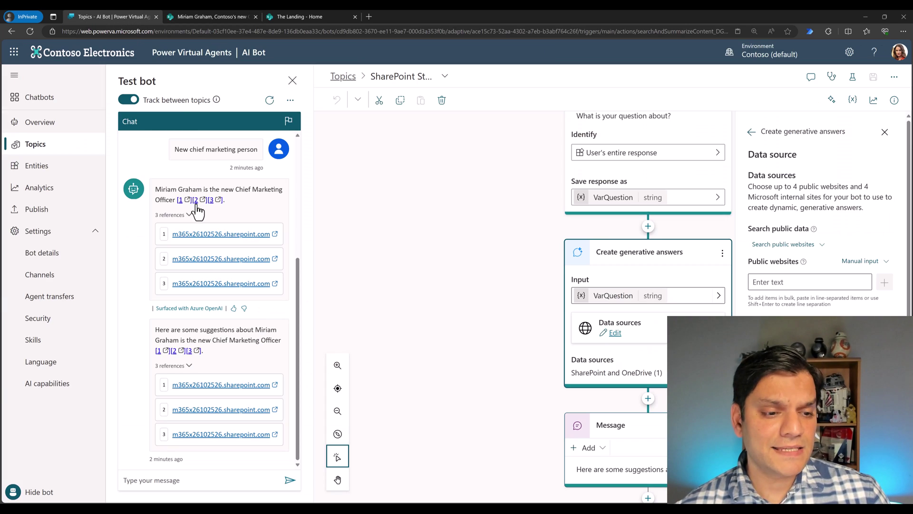
# View the second reference's page on The Perspective site, compare its address with The Landing home page, and return to the bot.
pyautogui.click(219, 258)
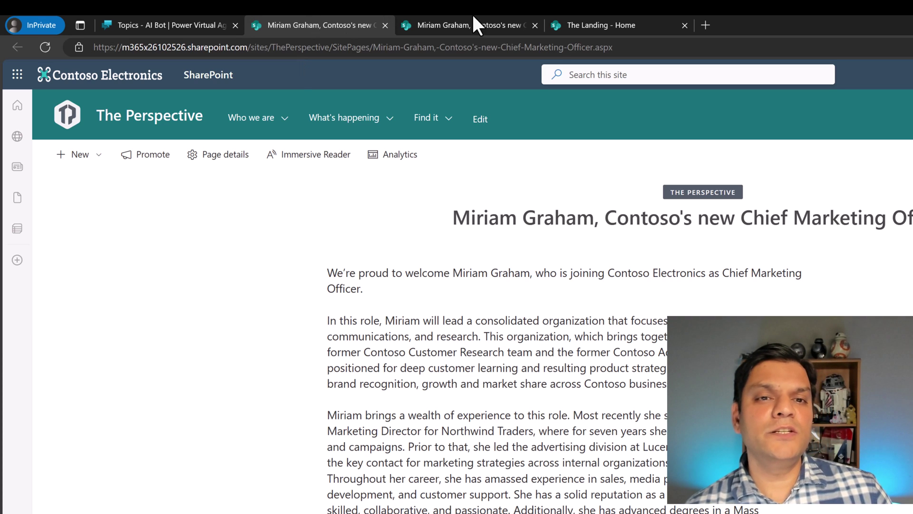
pyautogui.click(585, 23)
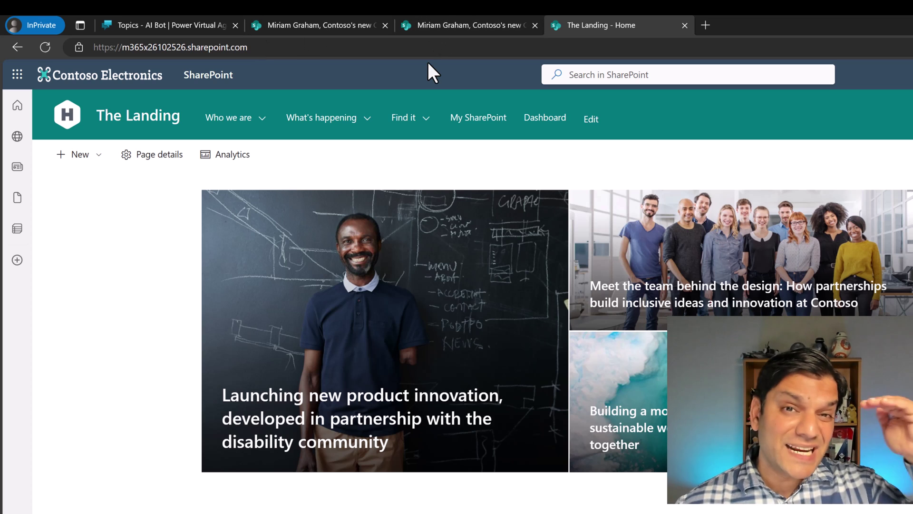
pyautogui.click(371, 23)
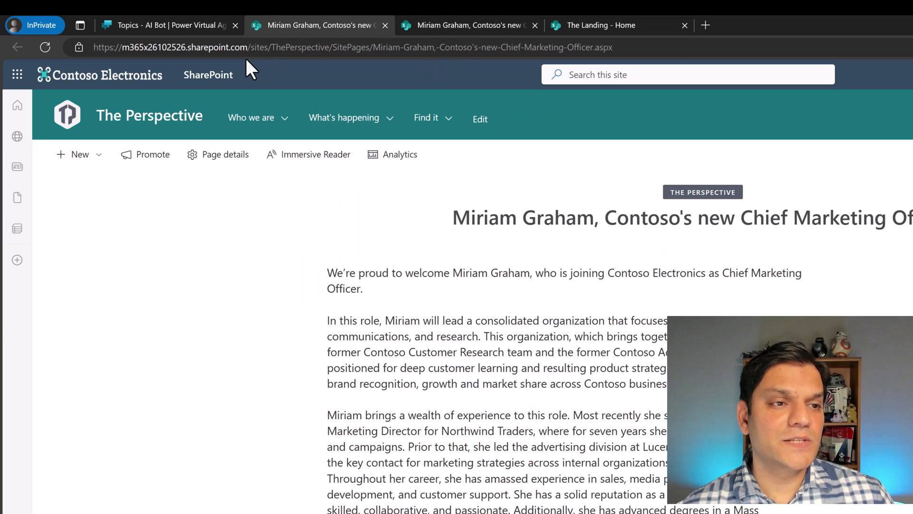
pyautogui.click(210, 23)
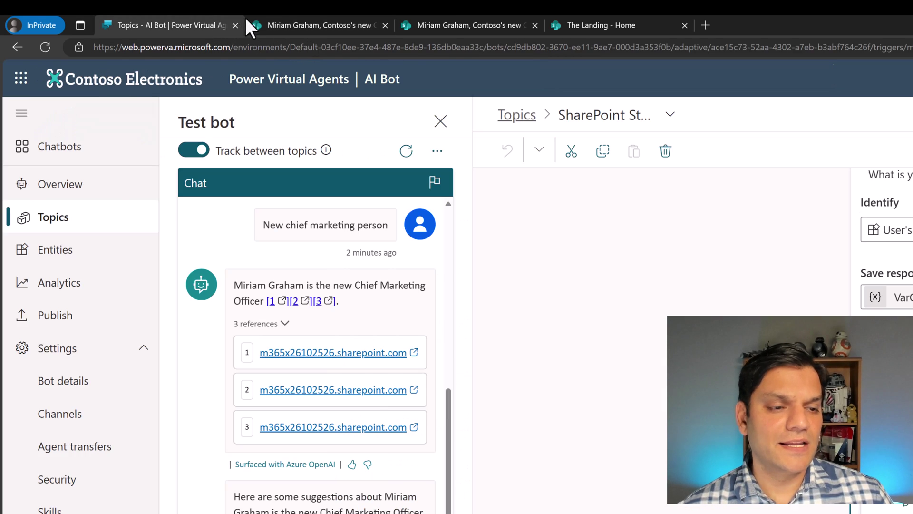
# View the third reference's page on Contoso News, compare its address with The Perspective page, dismiss the site design prompt and return to the bot.
pyautogui.click(293, 427)
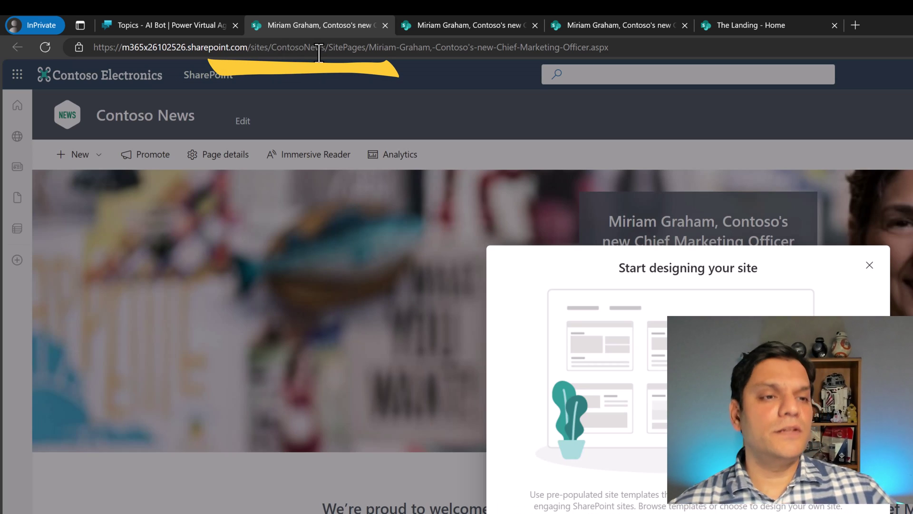
pyautogui.click(430, 25)
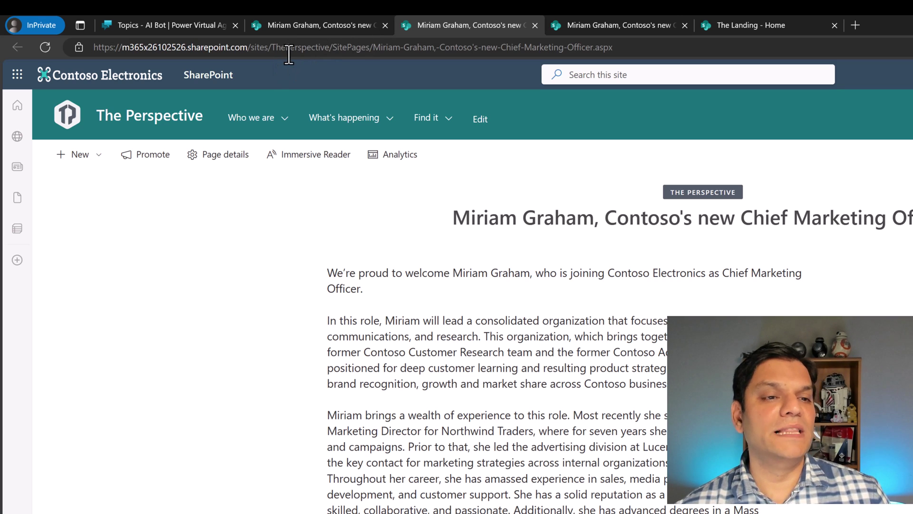
pyautogui.click(313, 23)
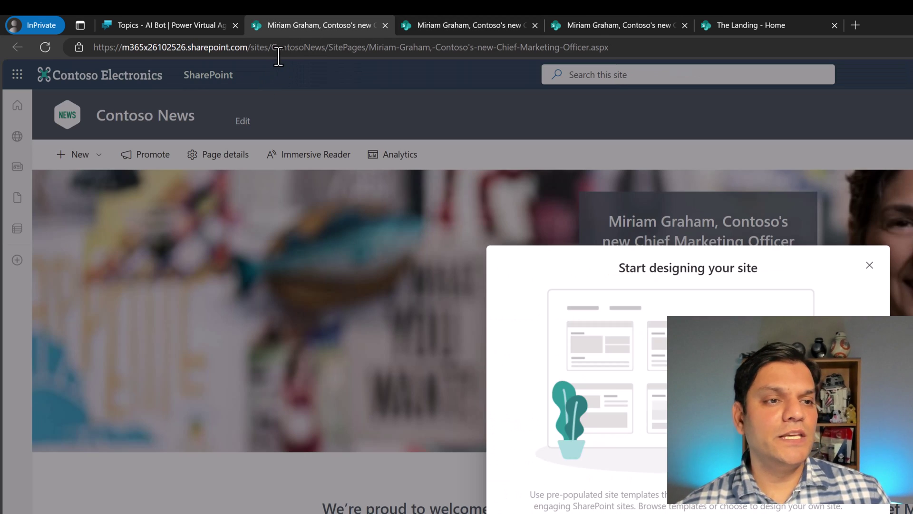
pyautogui.click(869, 265)
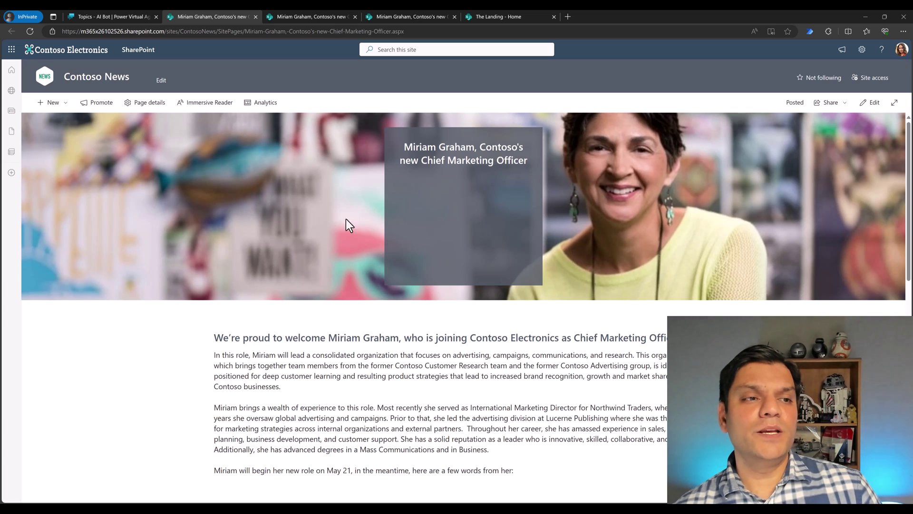
pyautogui.click(133, 17)
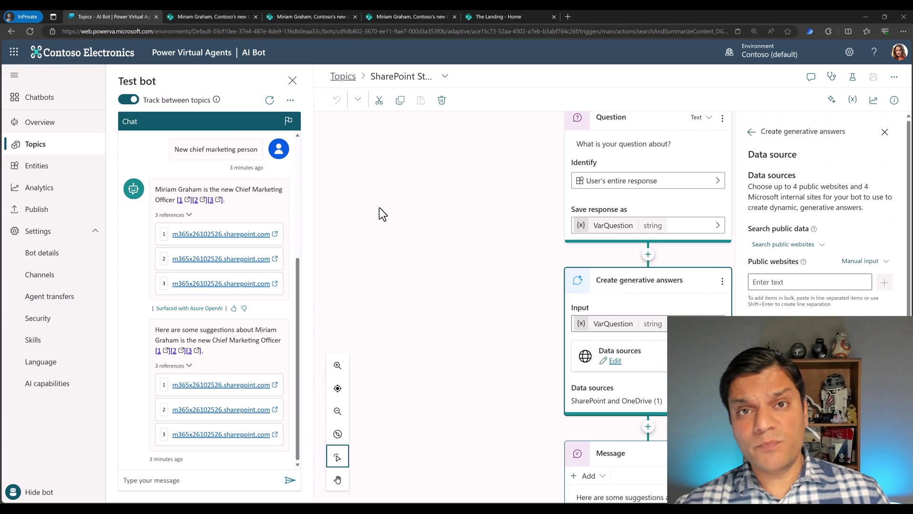
# Examine the tracked path through the SharePoint topic's nodes on a zoomed-out canvas.
pyautogui.click(338, 412)
pyautogui.click(338, 412)
pyautogui.click(337, 412)
pyautogui.scroll(2, 445, 375)
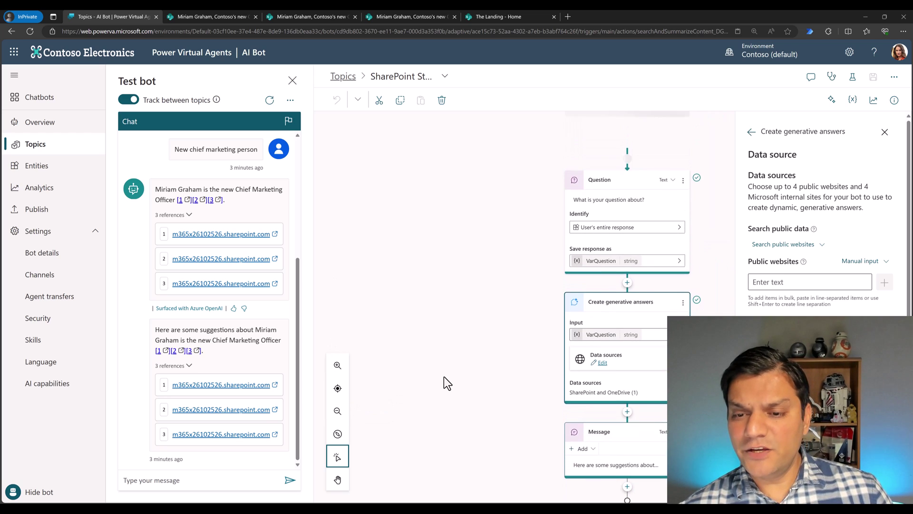